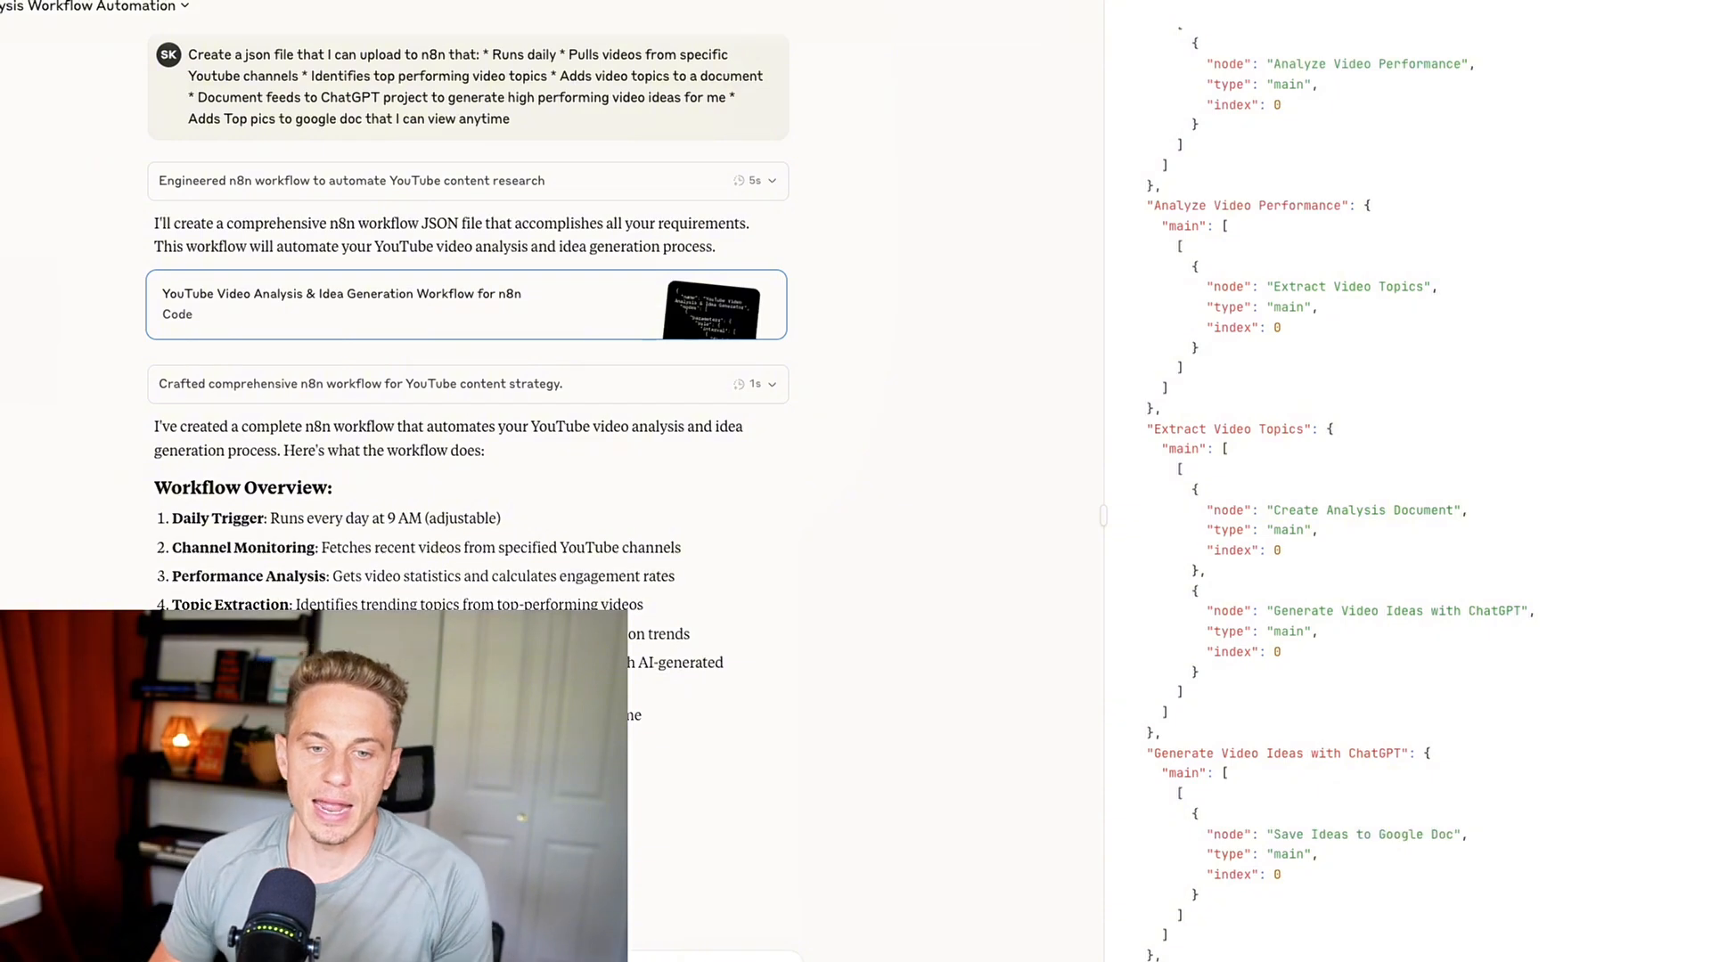
- Review the workflow overview in Claude's response and look through the generated n8n JSON code
scroll(468, 357, down, 3)
drag(155, 197, 579, 456)
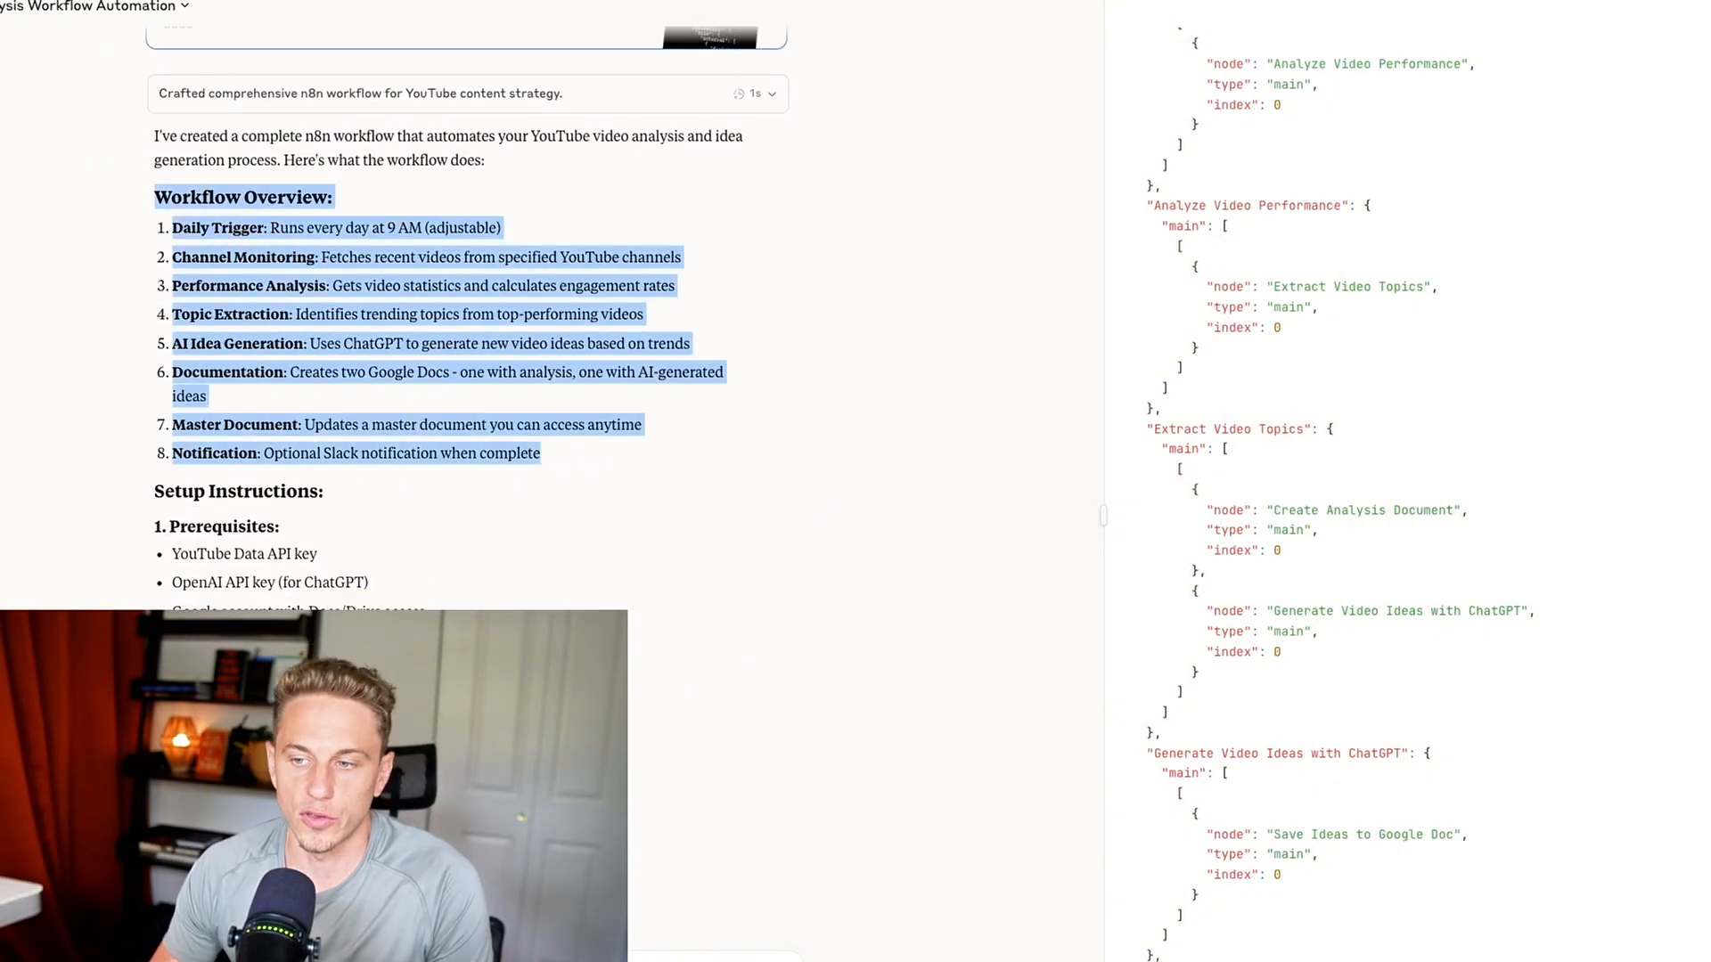
click(579, 456)
scroll(1390, 499, down, 7)
scroll(1390, 499, up, 20)
scroll(1390, 499, down, 20)
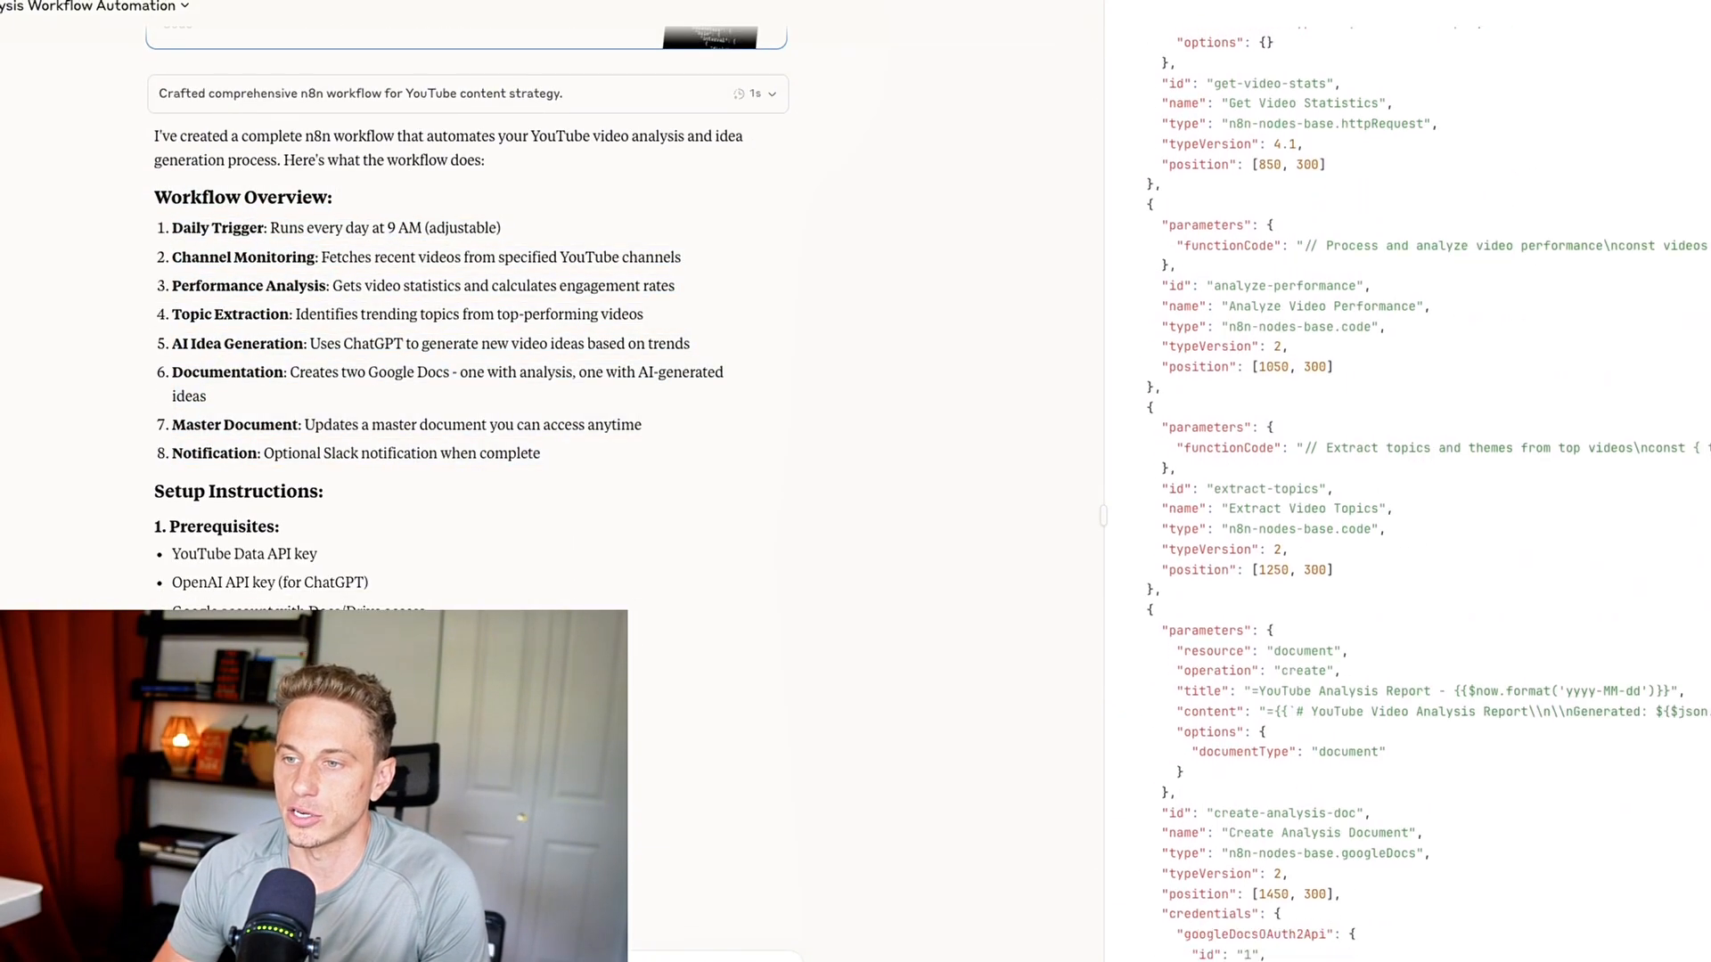
scroll(1408, 494, down, 1)
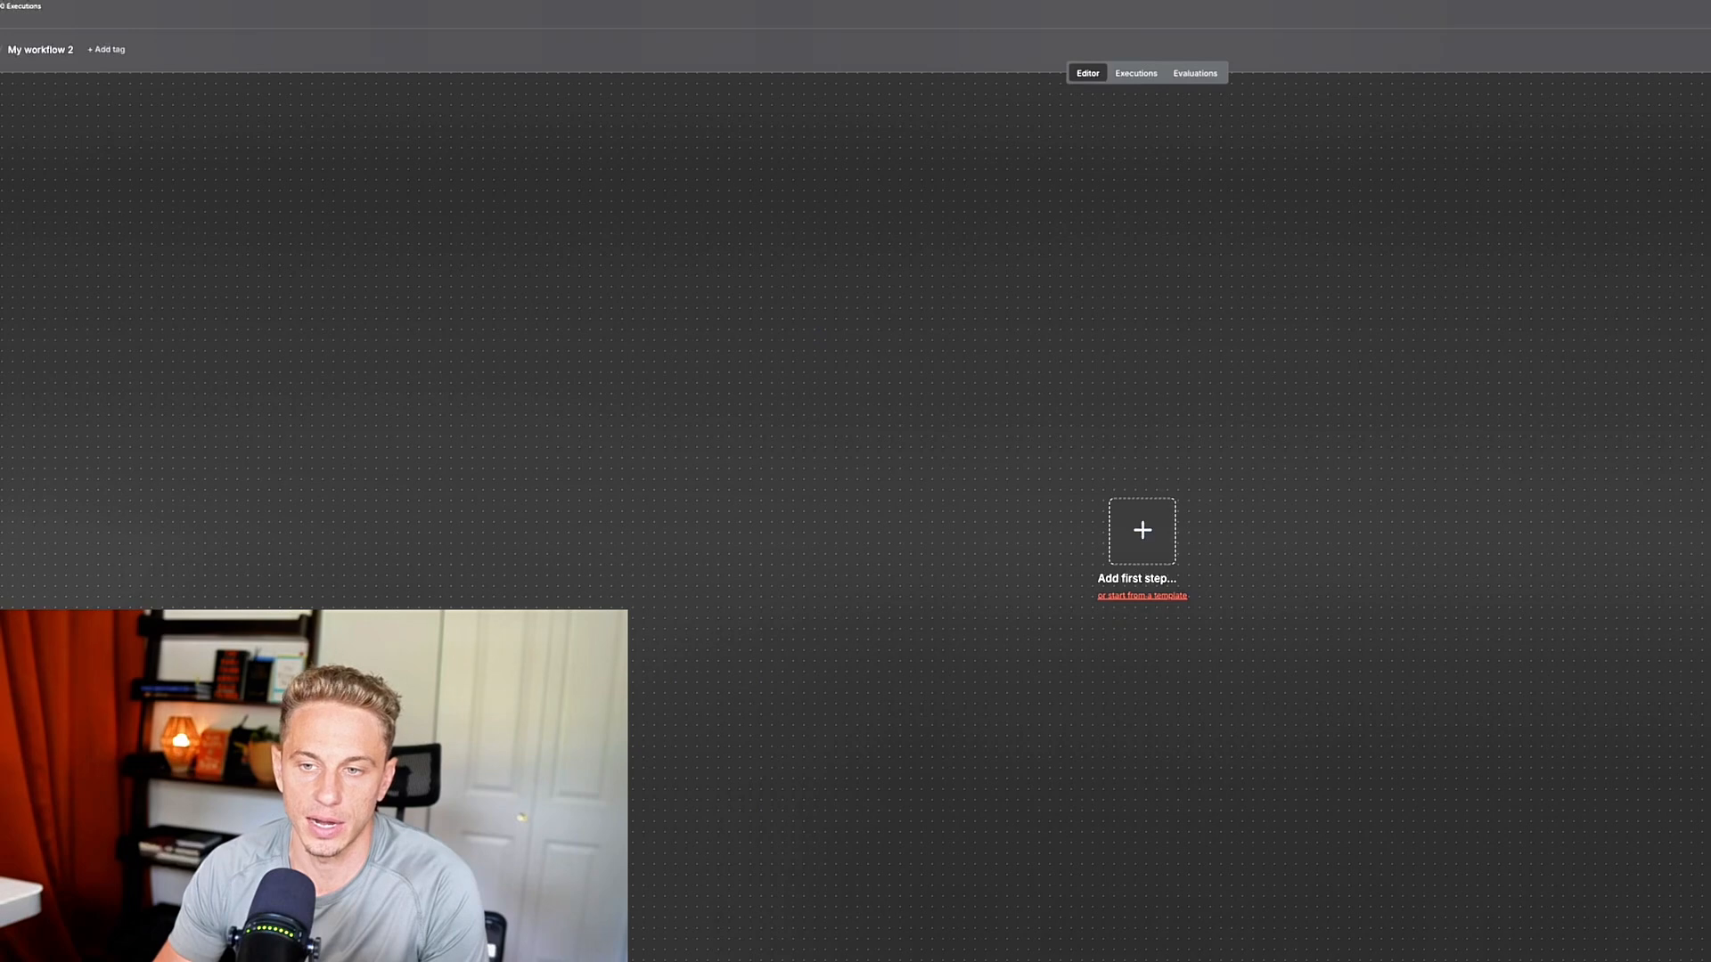
- Paste the generated workflow JSON onto the empty n8n canvas and inspect the Daily Trigger node
key(ctrl+v)
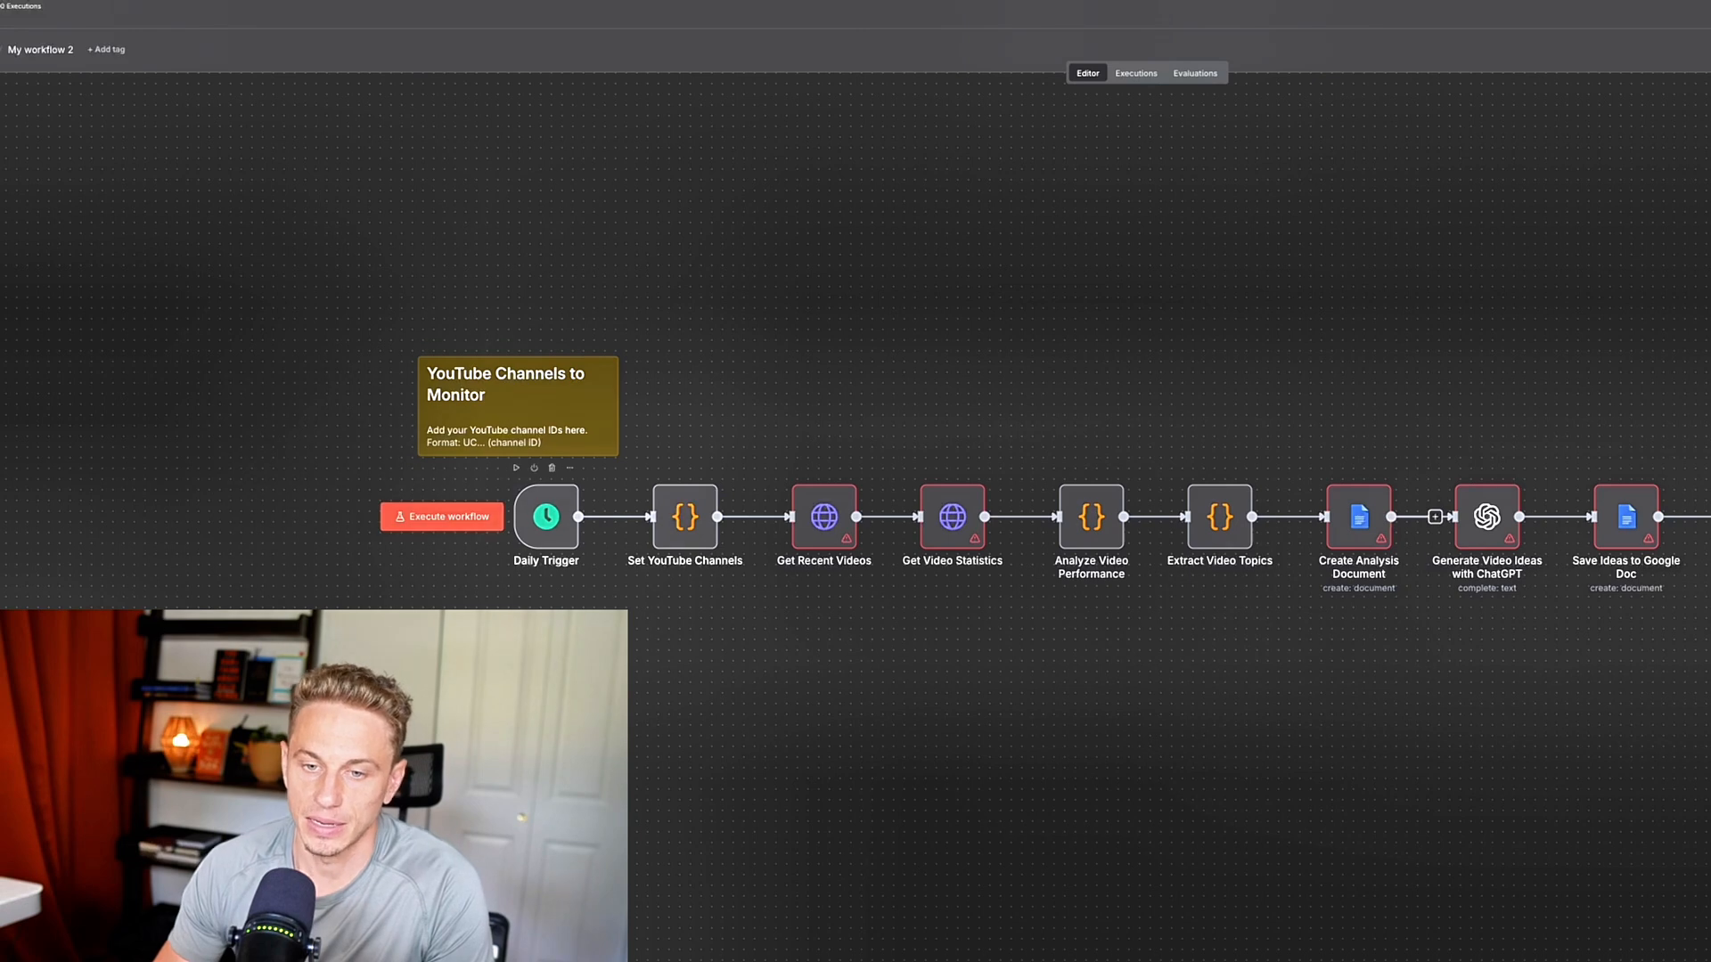
double_click(546, 517)
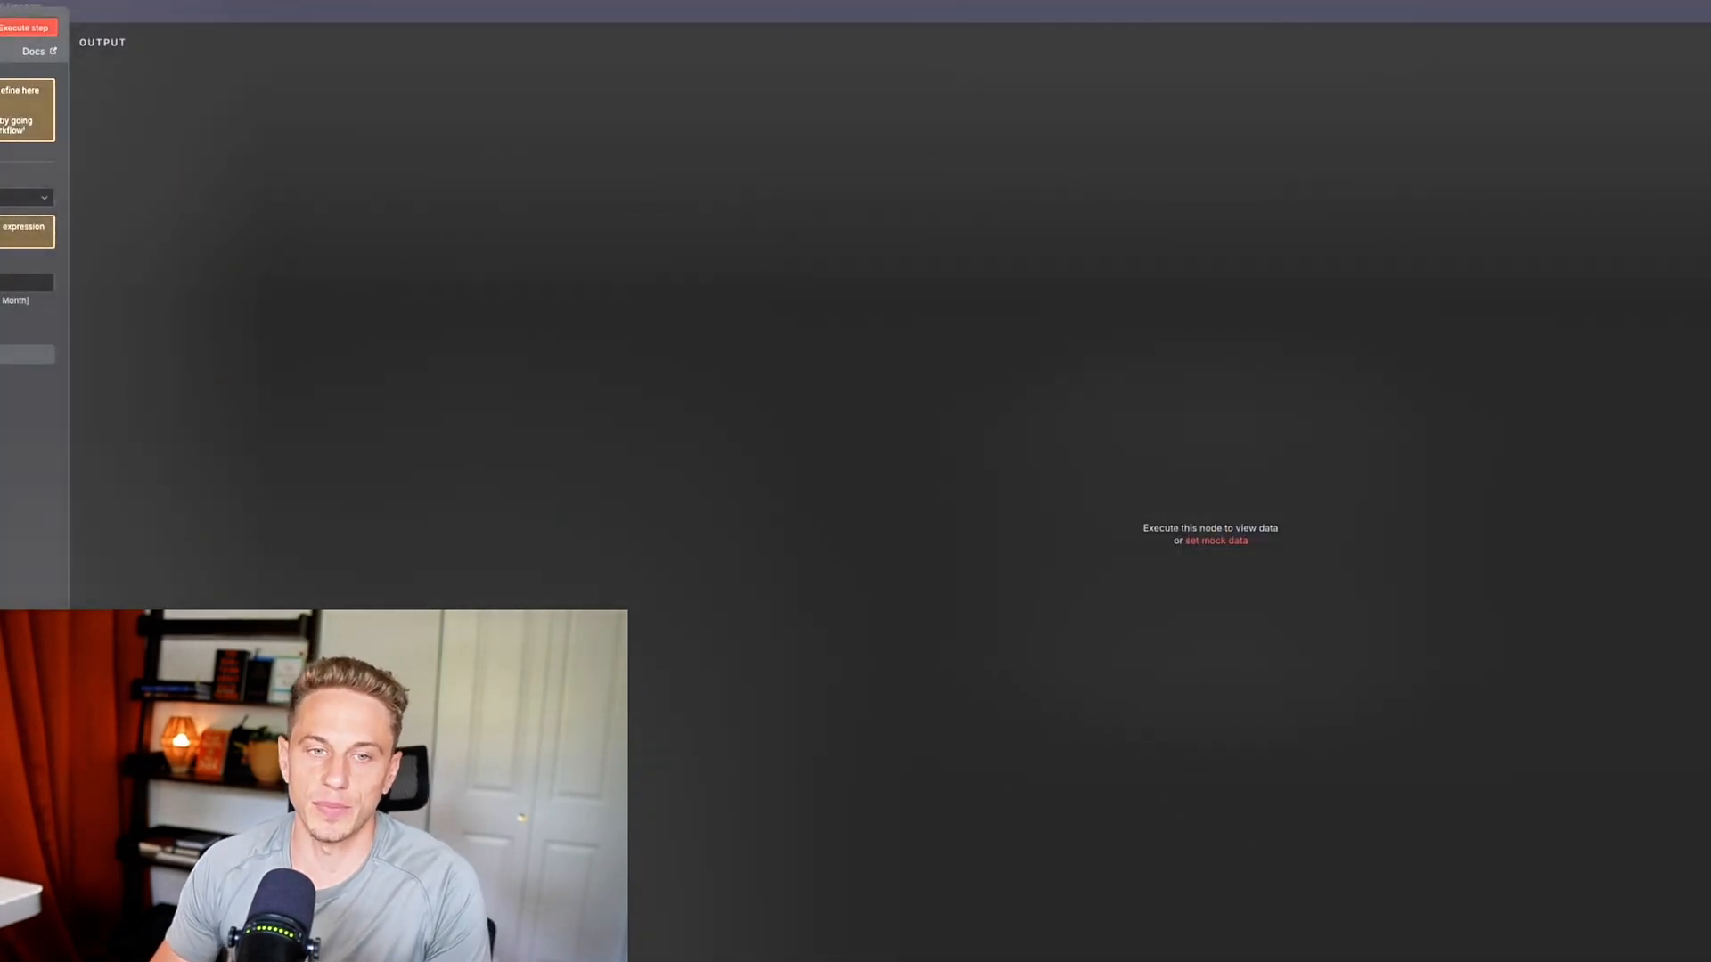
key(Escape)
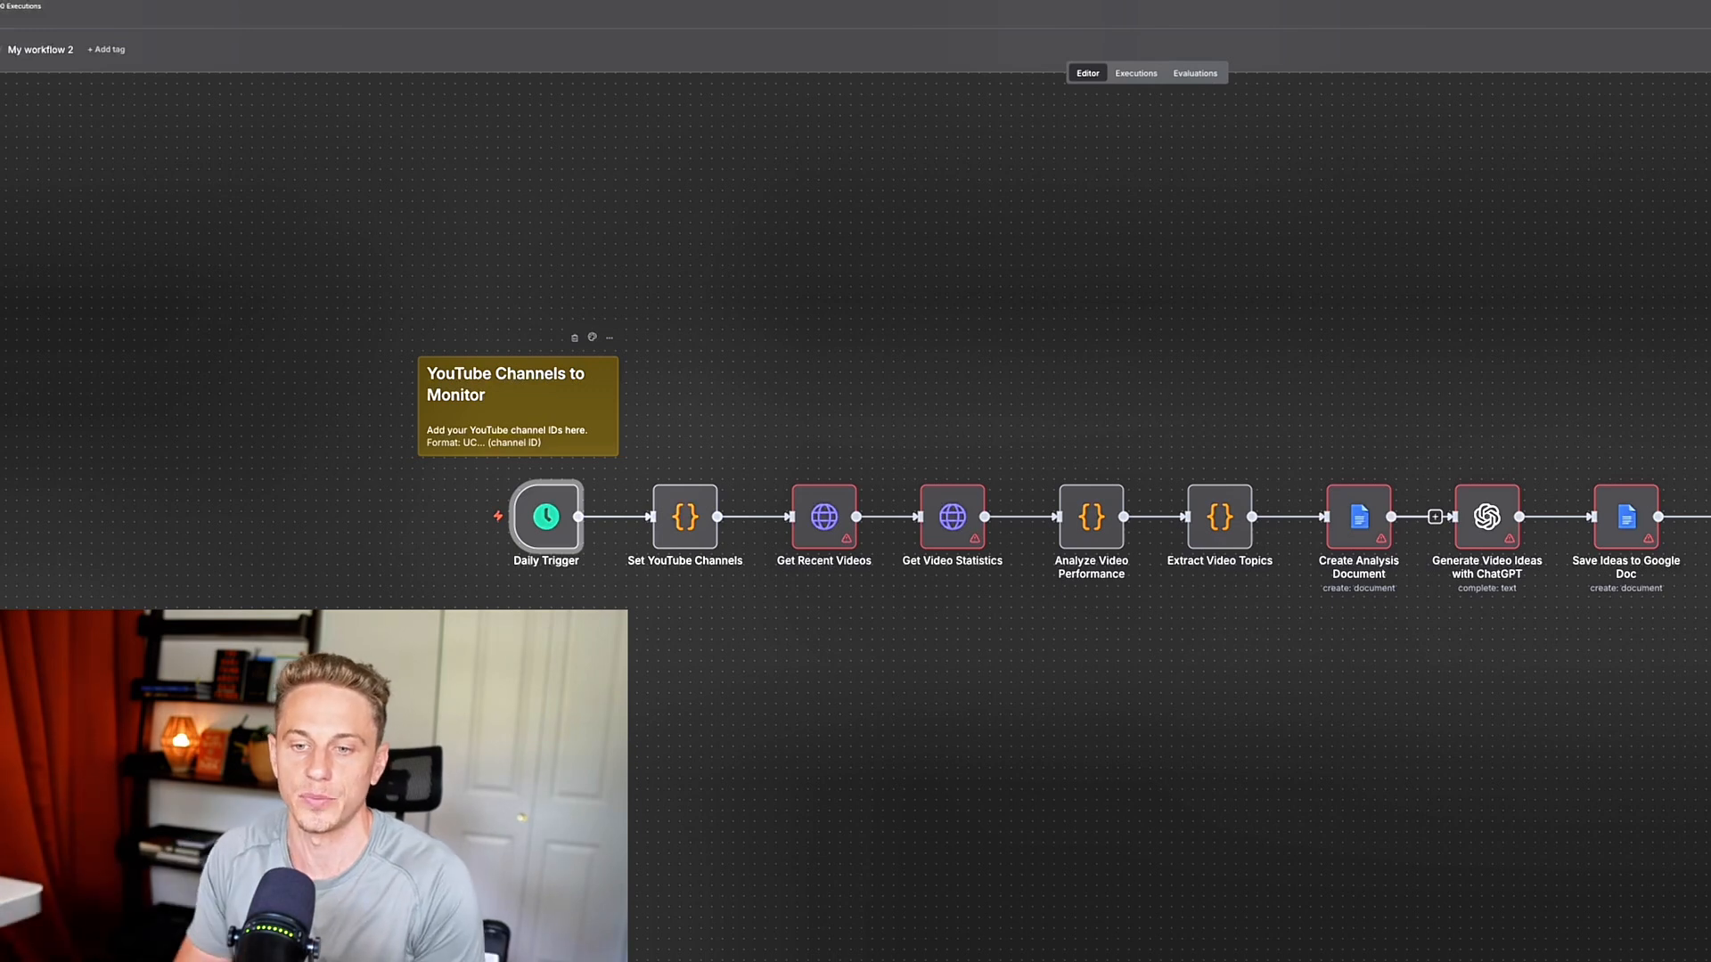
- Inspect the Set YouTube Channels node's parameters and settings, and place the cursor on empty line 5 of its JavaScript code
double_click(686, 516)
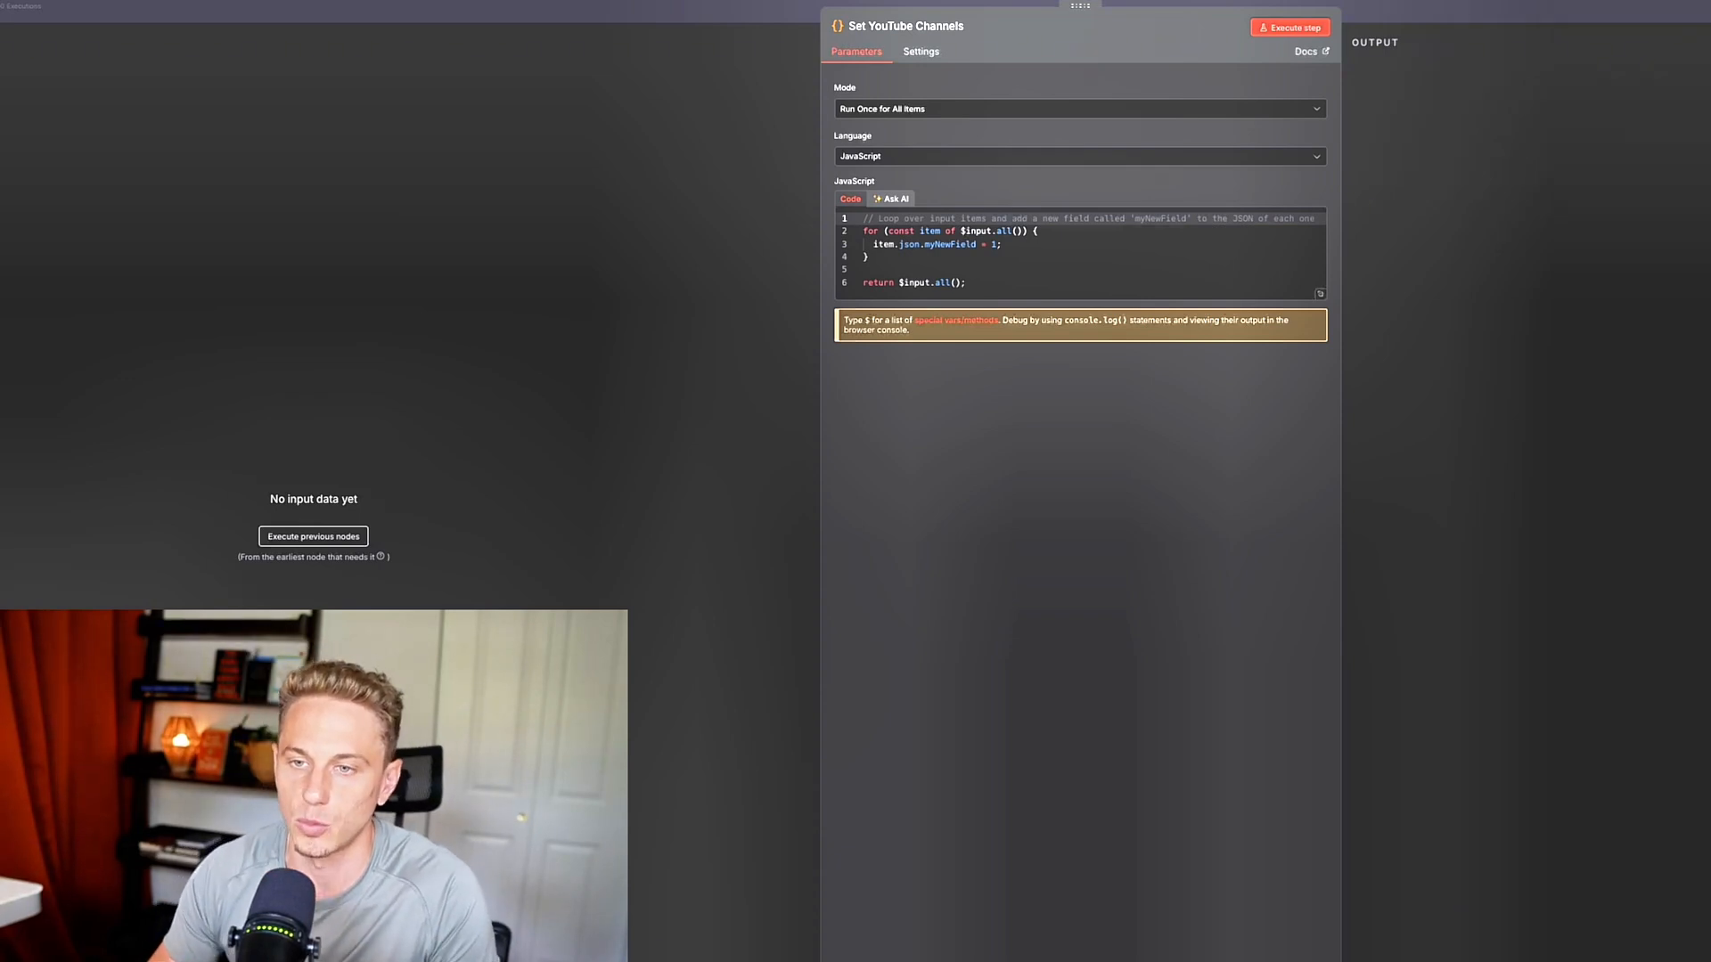
click(921, 51)
click(856, 52)
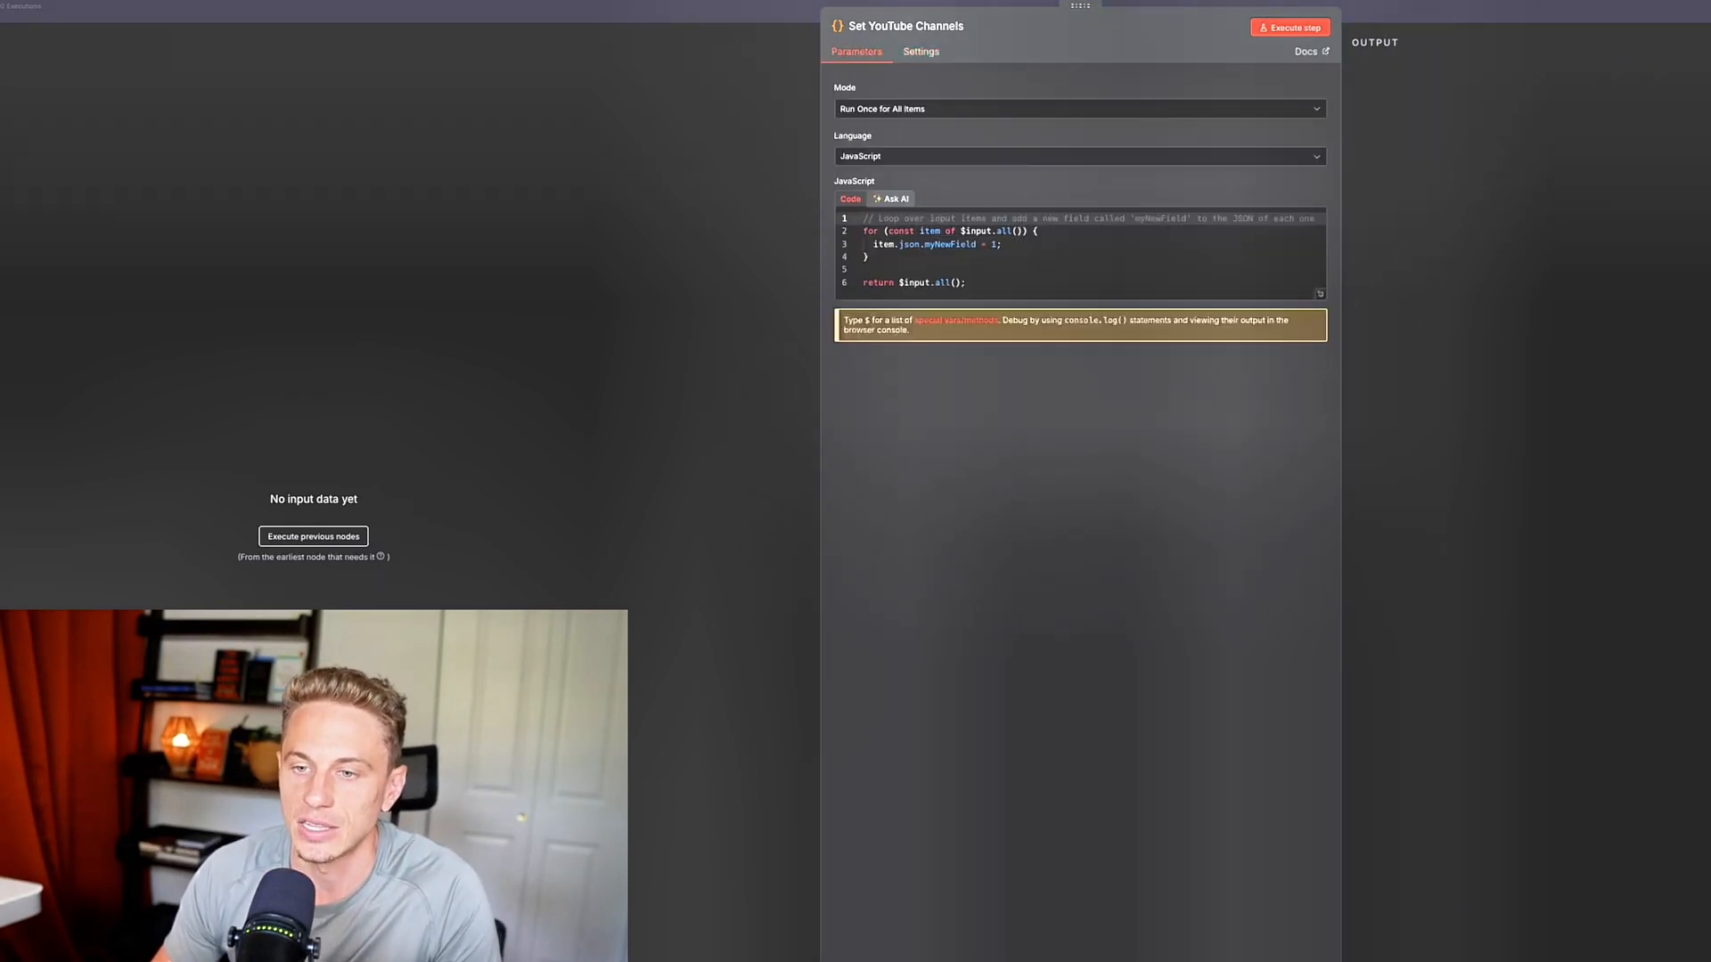
click(868, 256)
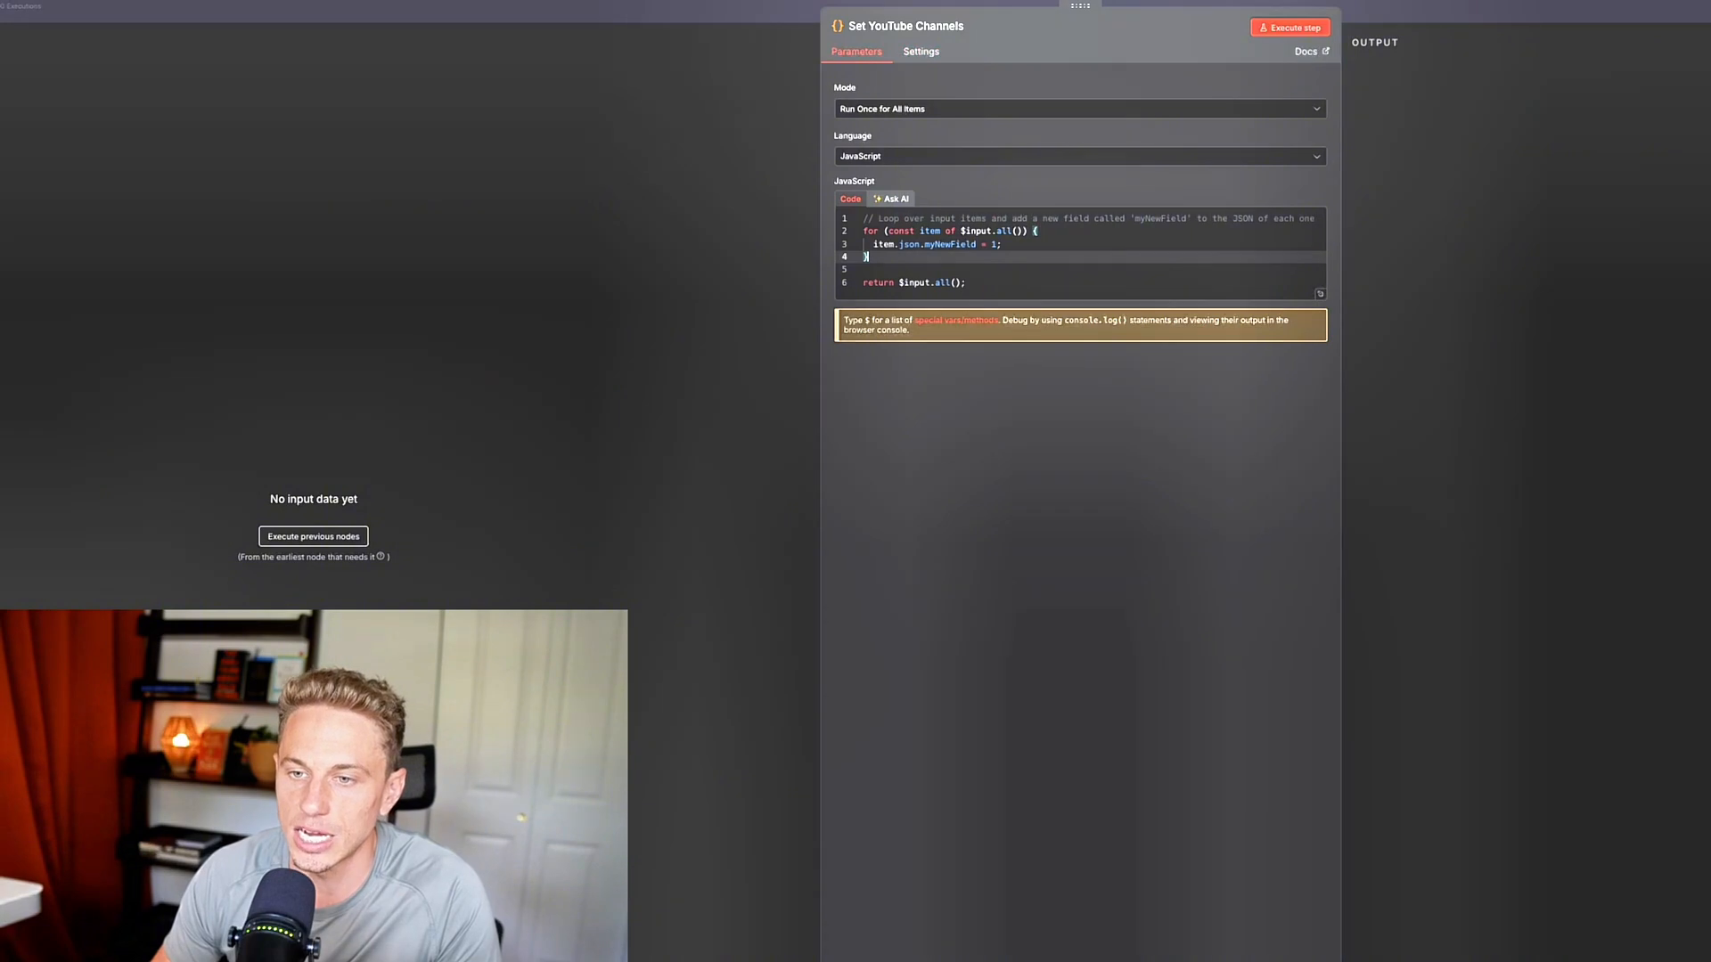
click(863, 269)
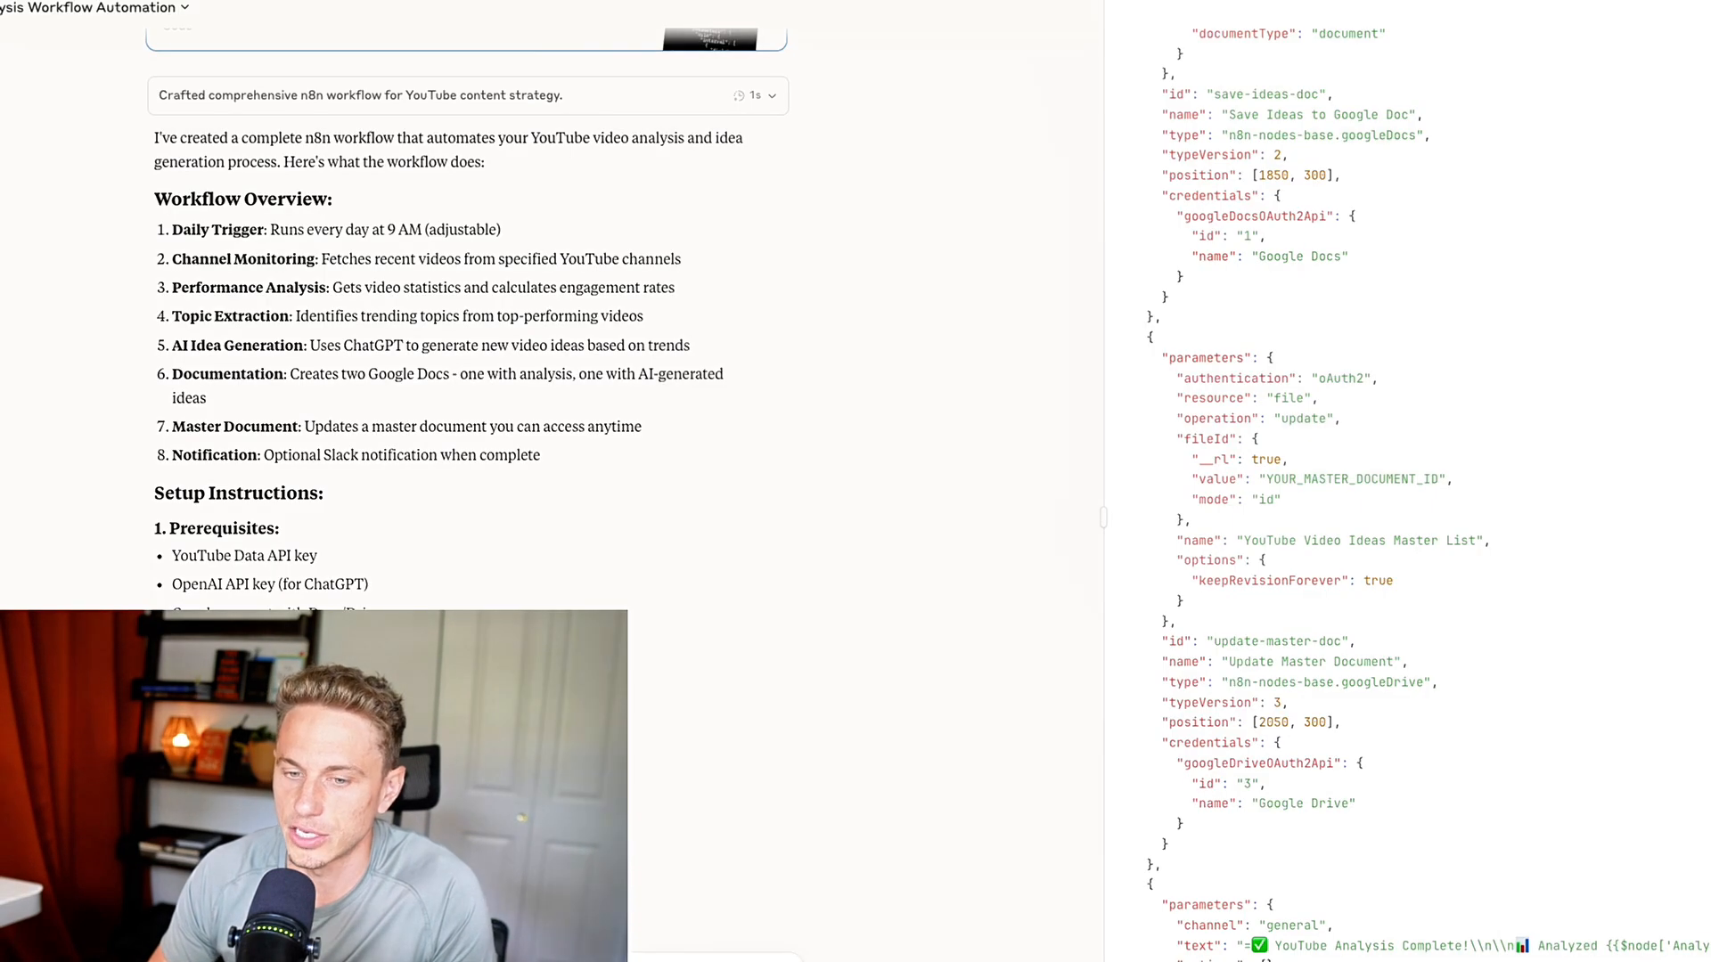
scroll(535, 356, down, 5)
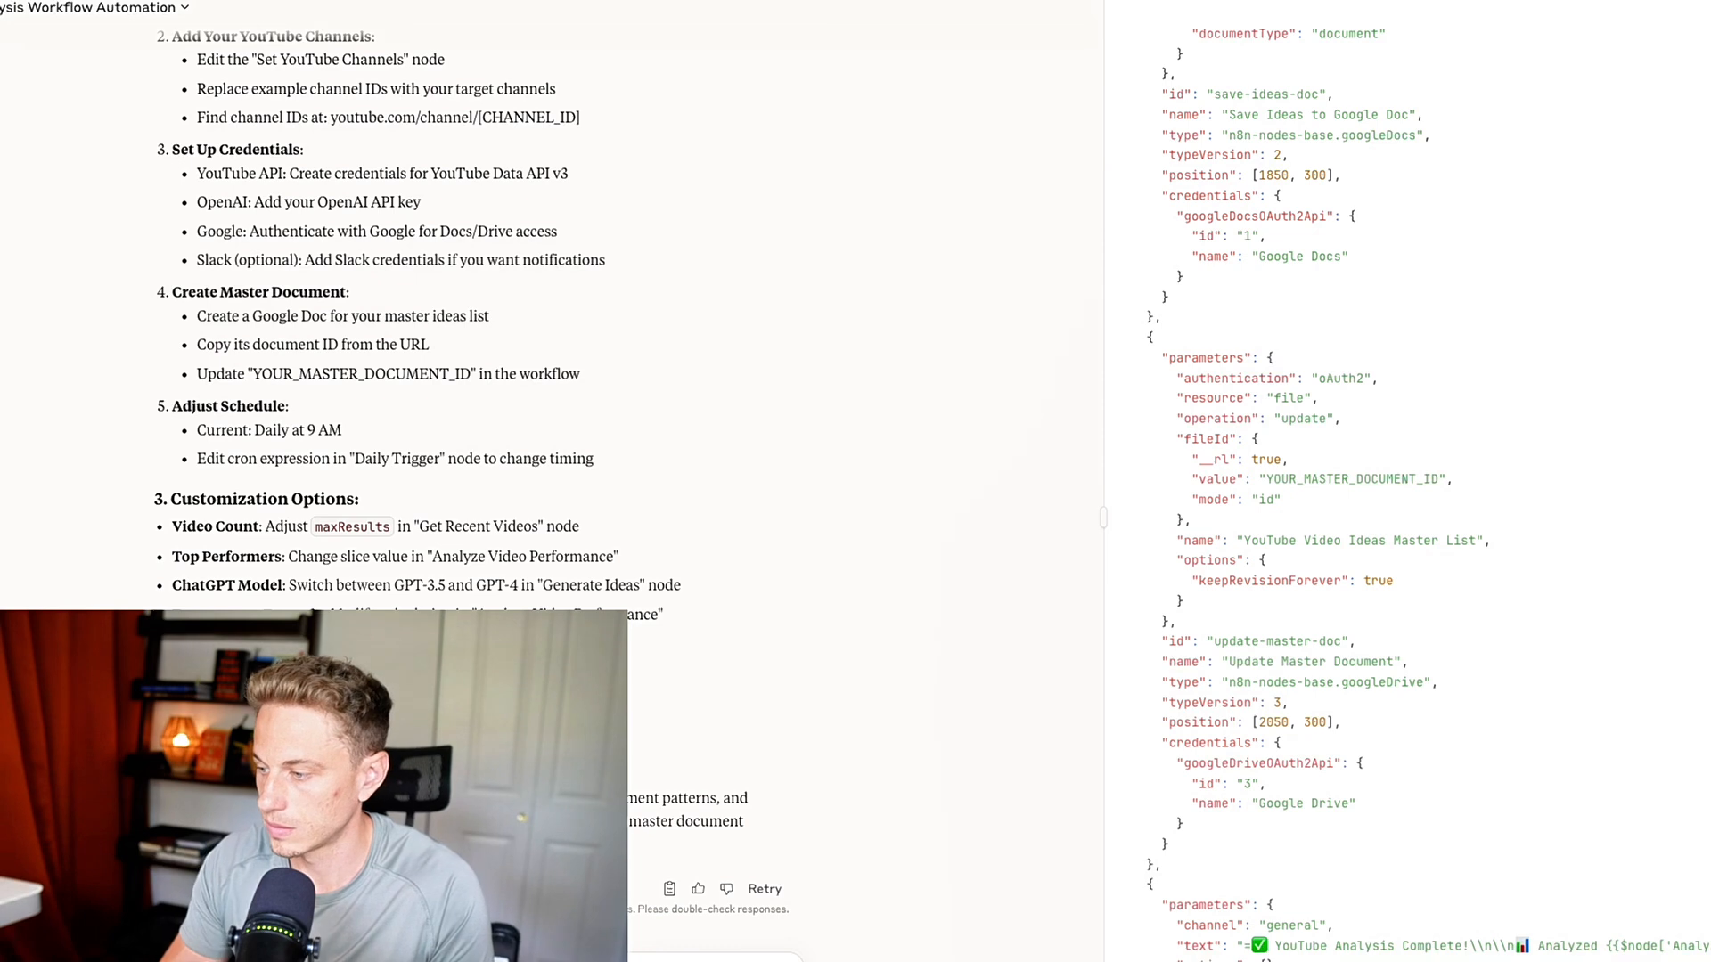
key(super+v)
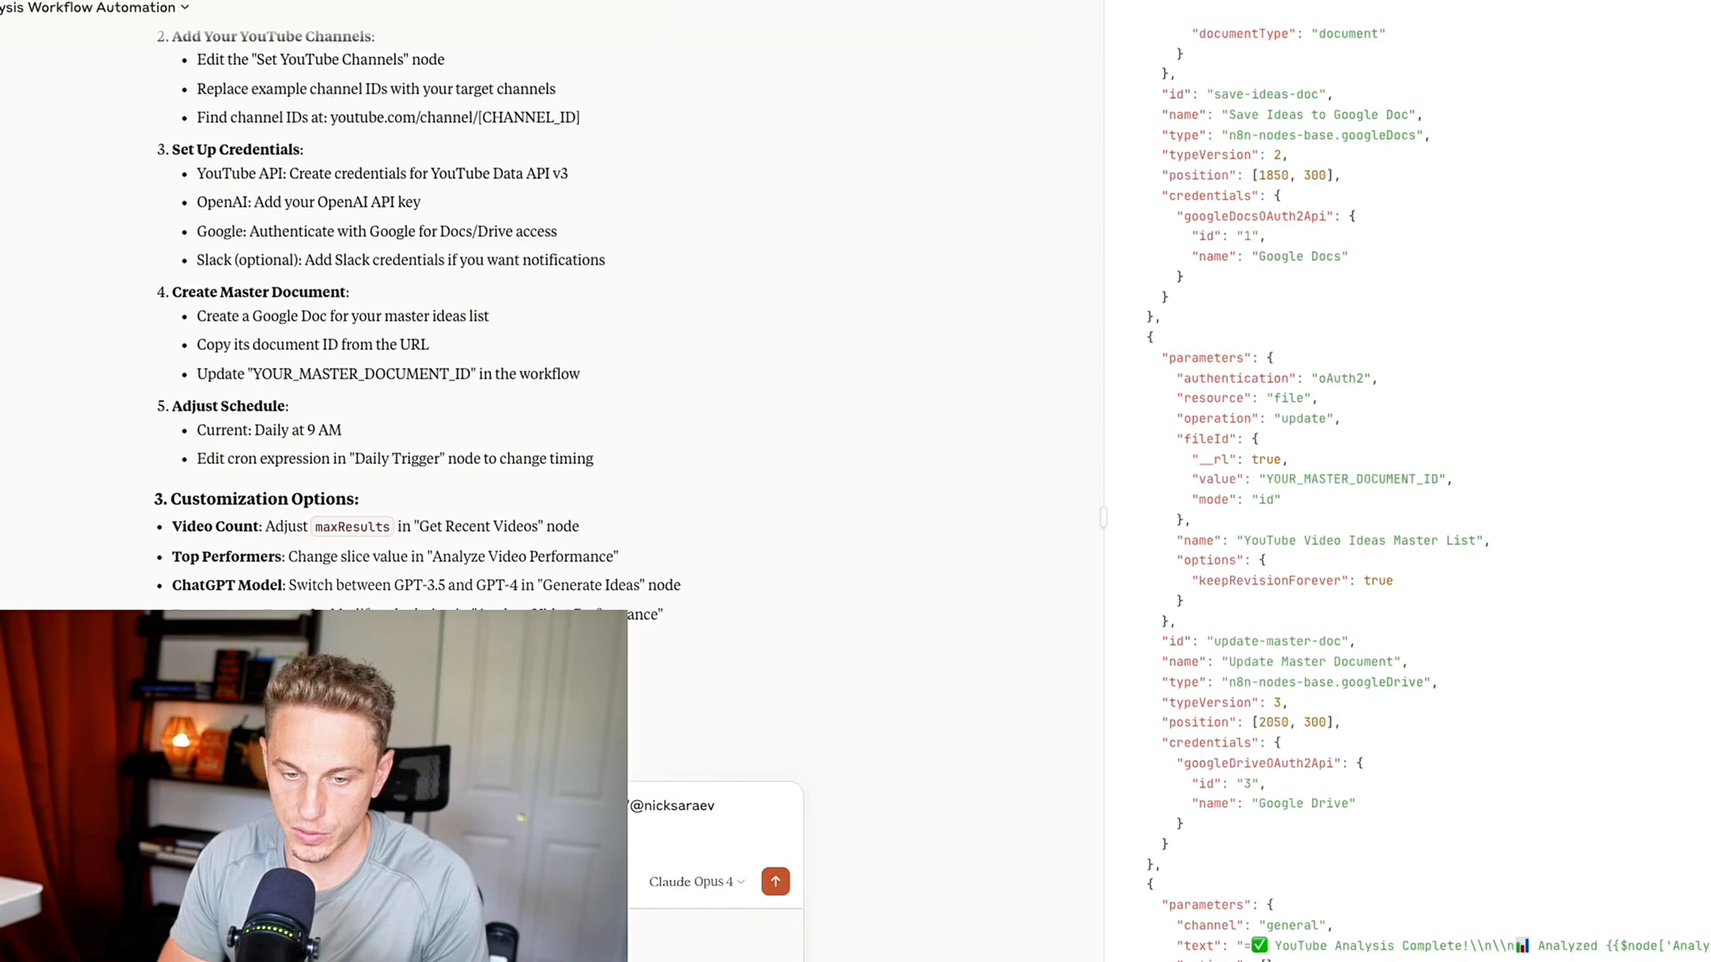
key(Return)
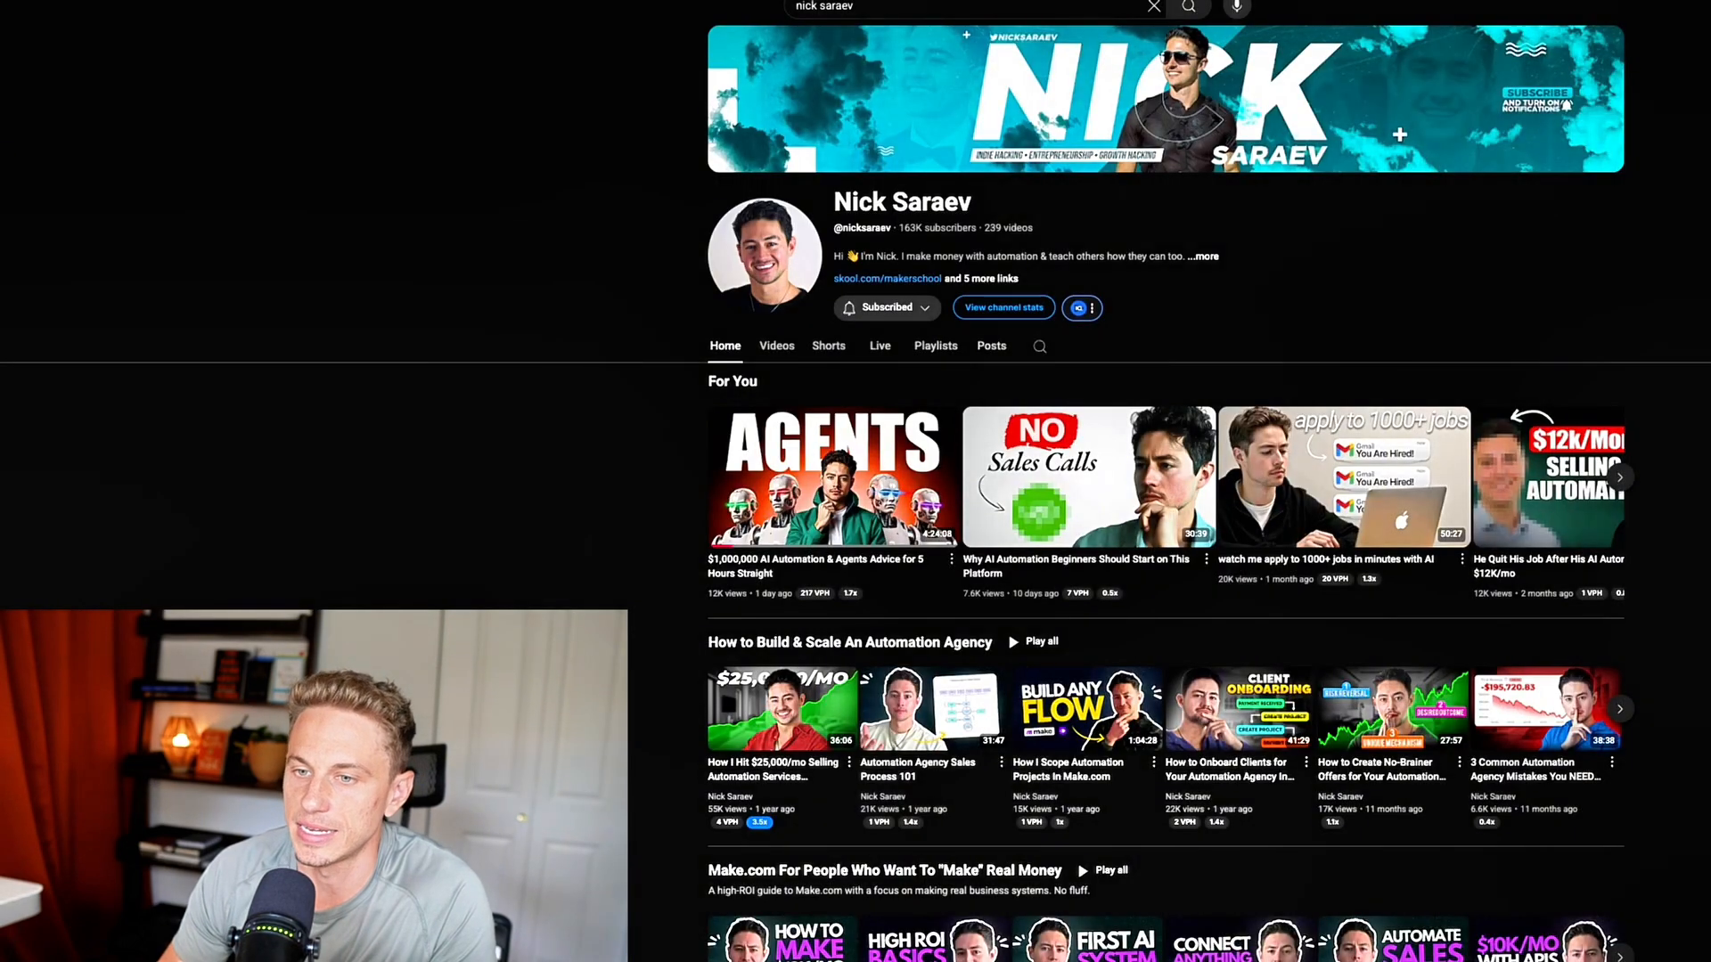
scroll(1165, 481, down, 1)
click(833, 375)
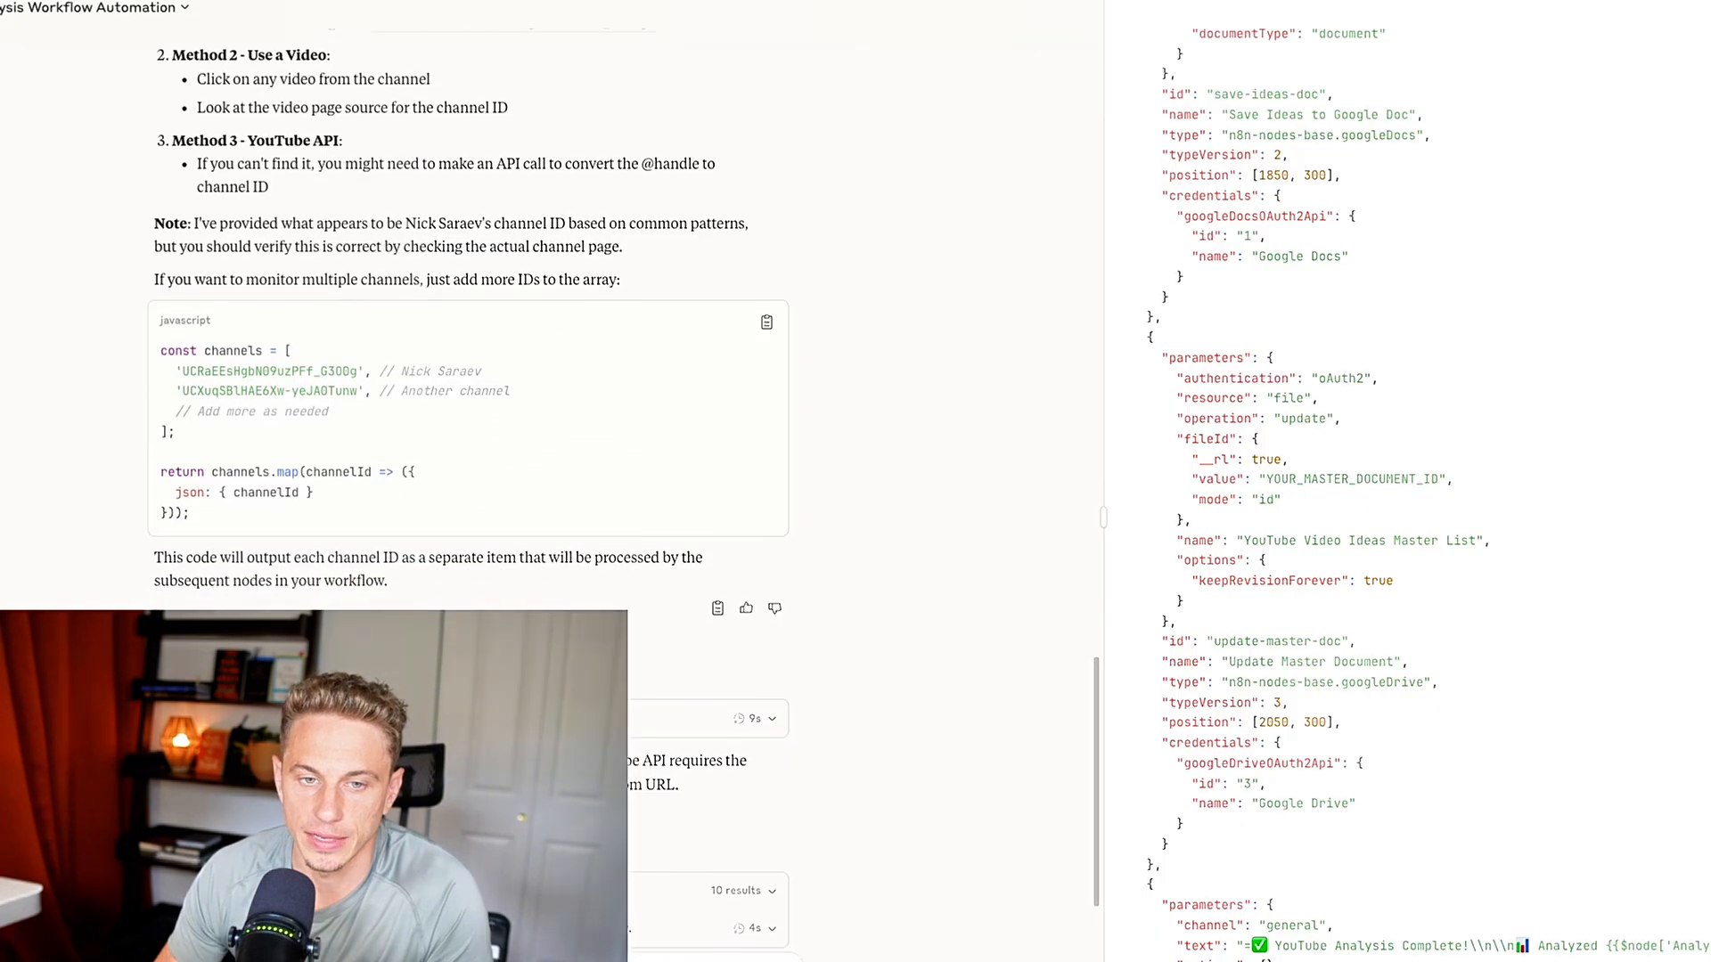
scroll(552, 482, down, 3)
scroll(553, 482, down, 5)
scroll(552, 481, up, 2)
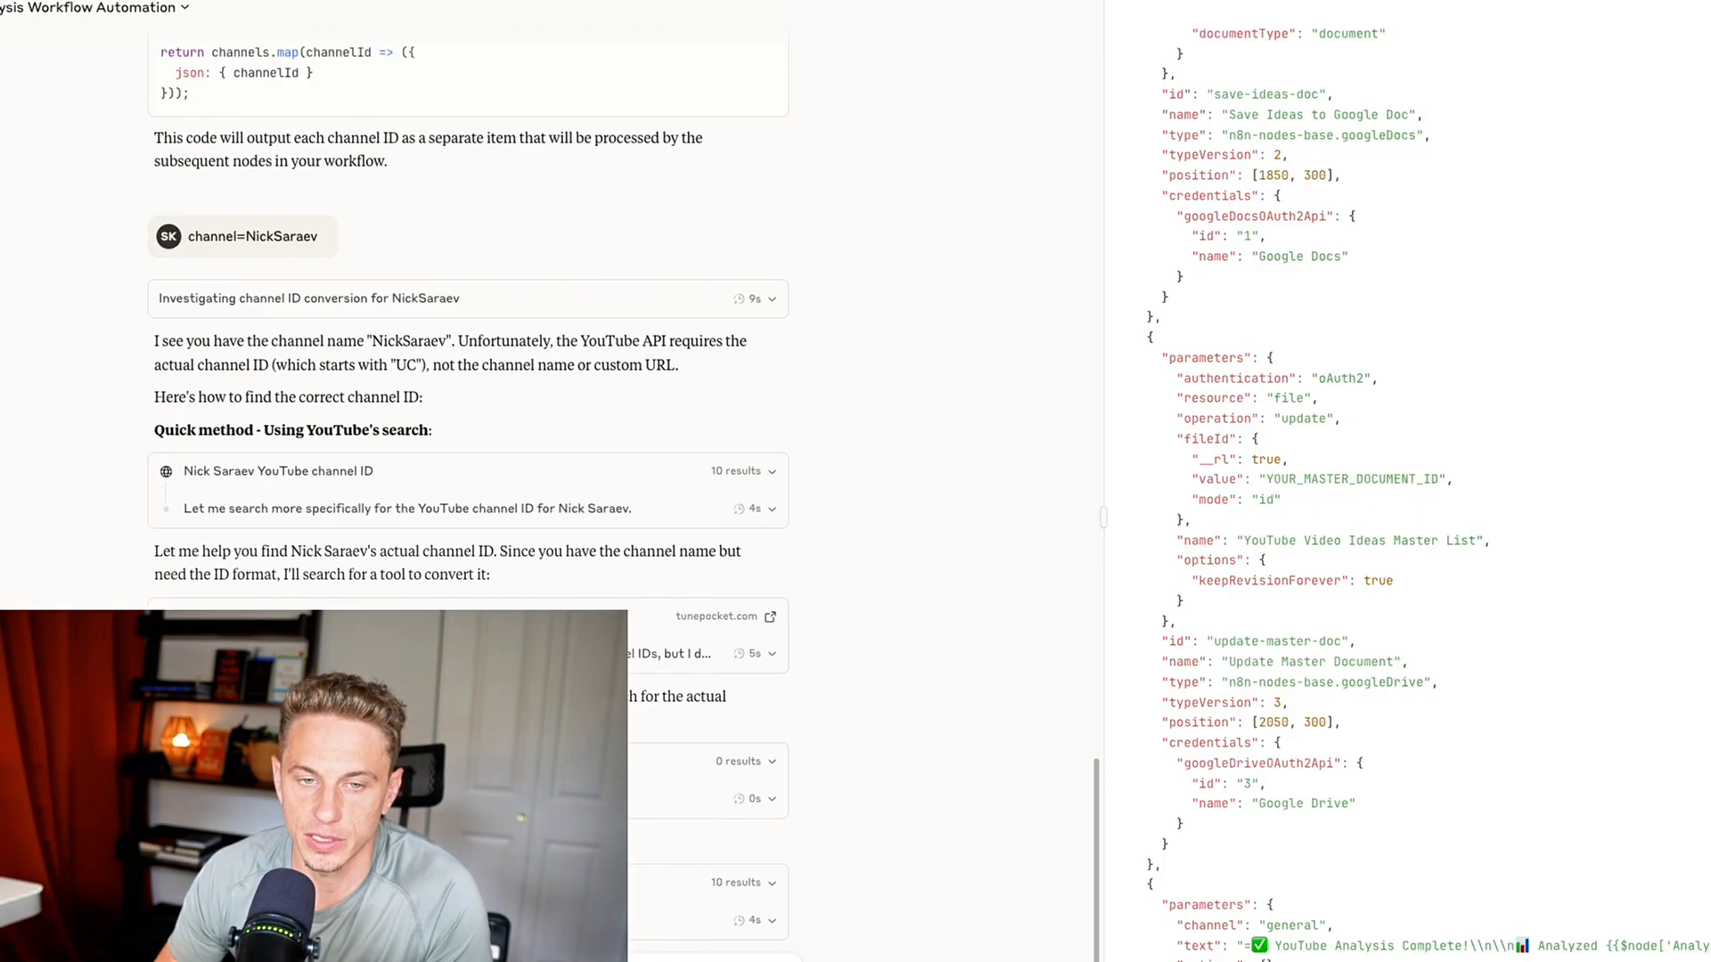
scroll(468, 481, up, 2)
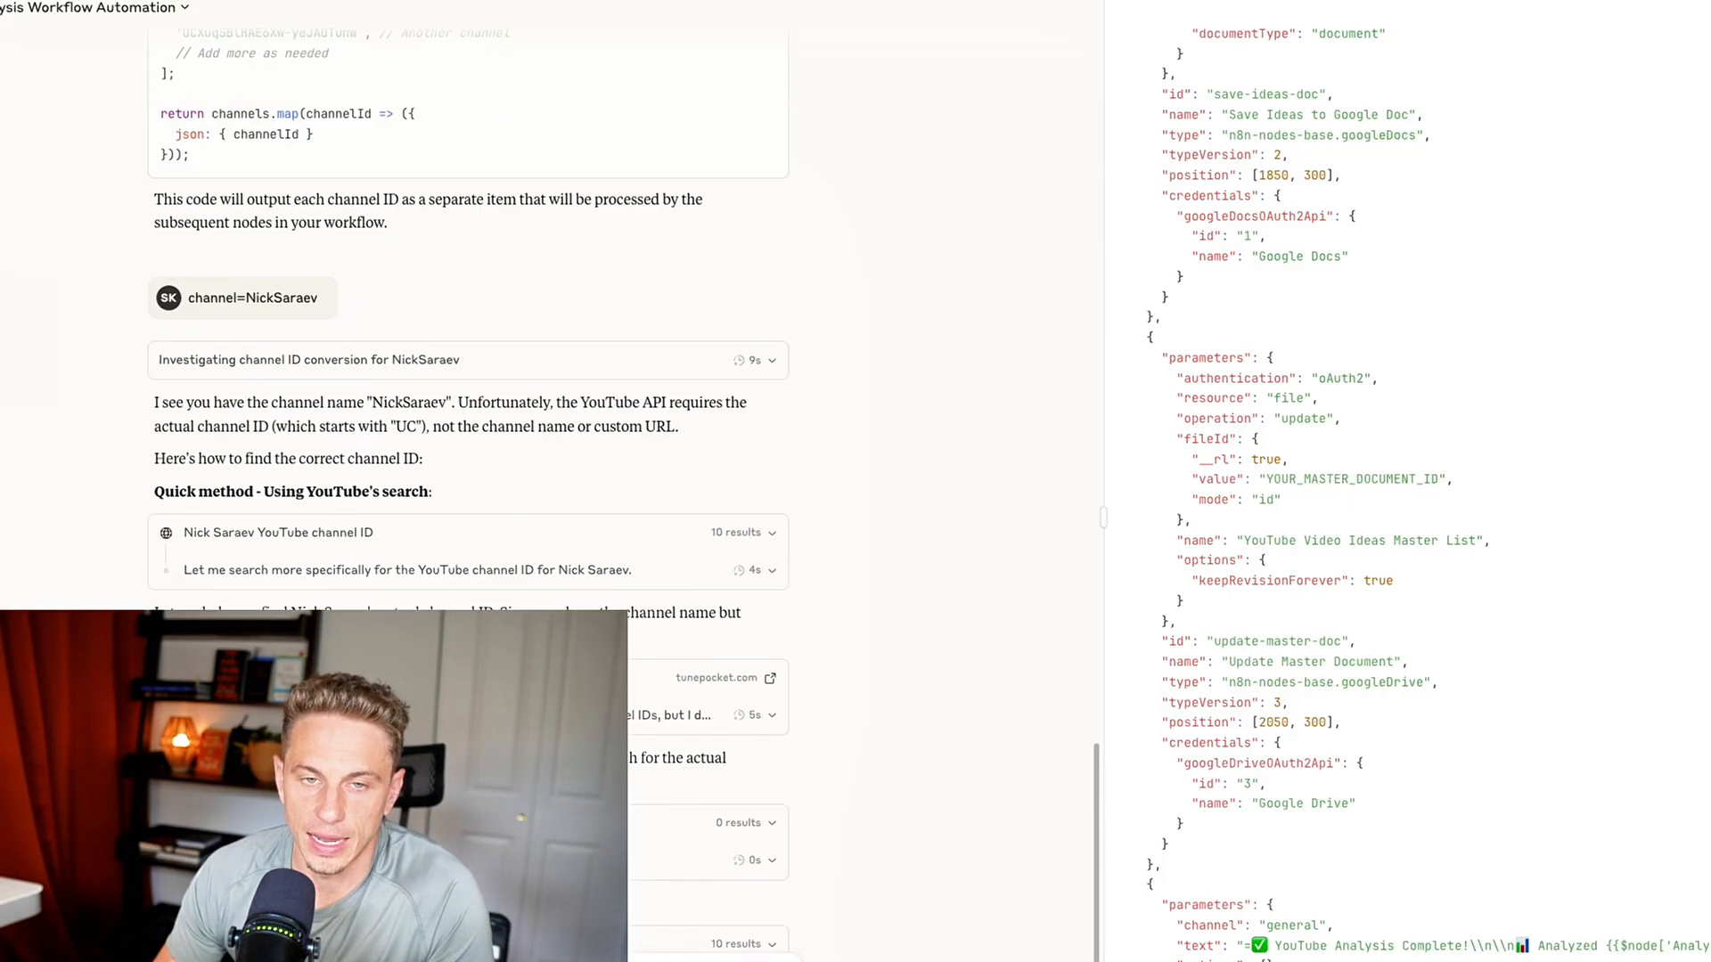
scroll(468, 481, down, 2)
scroll(467, 481, up, 3)
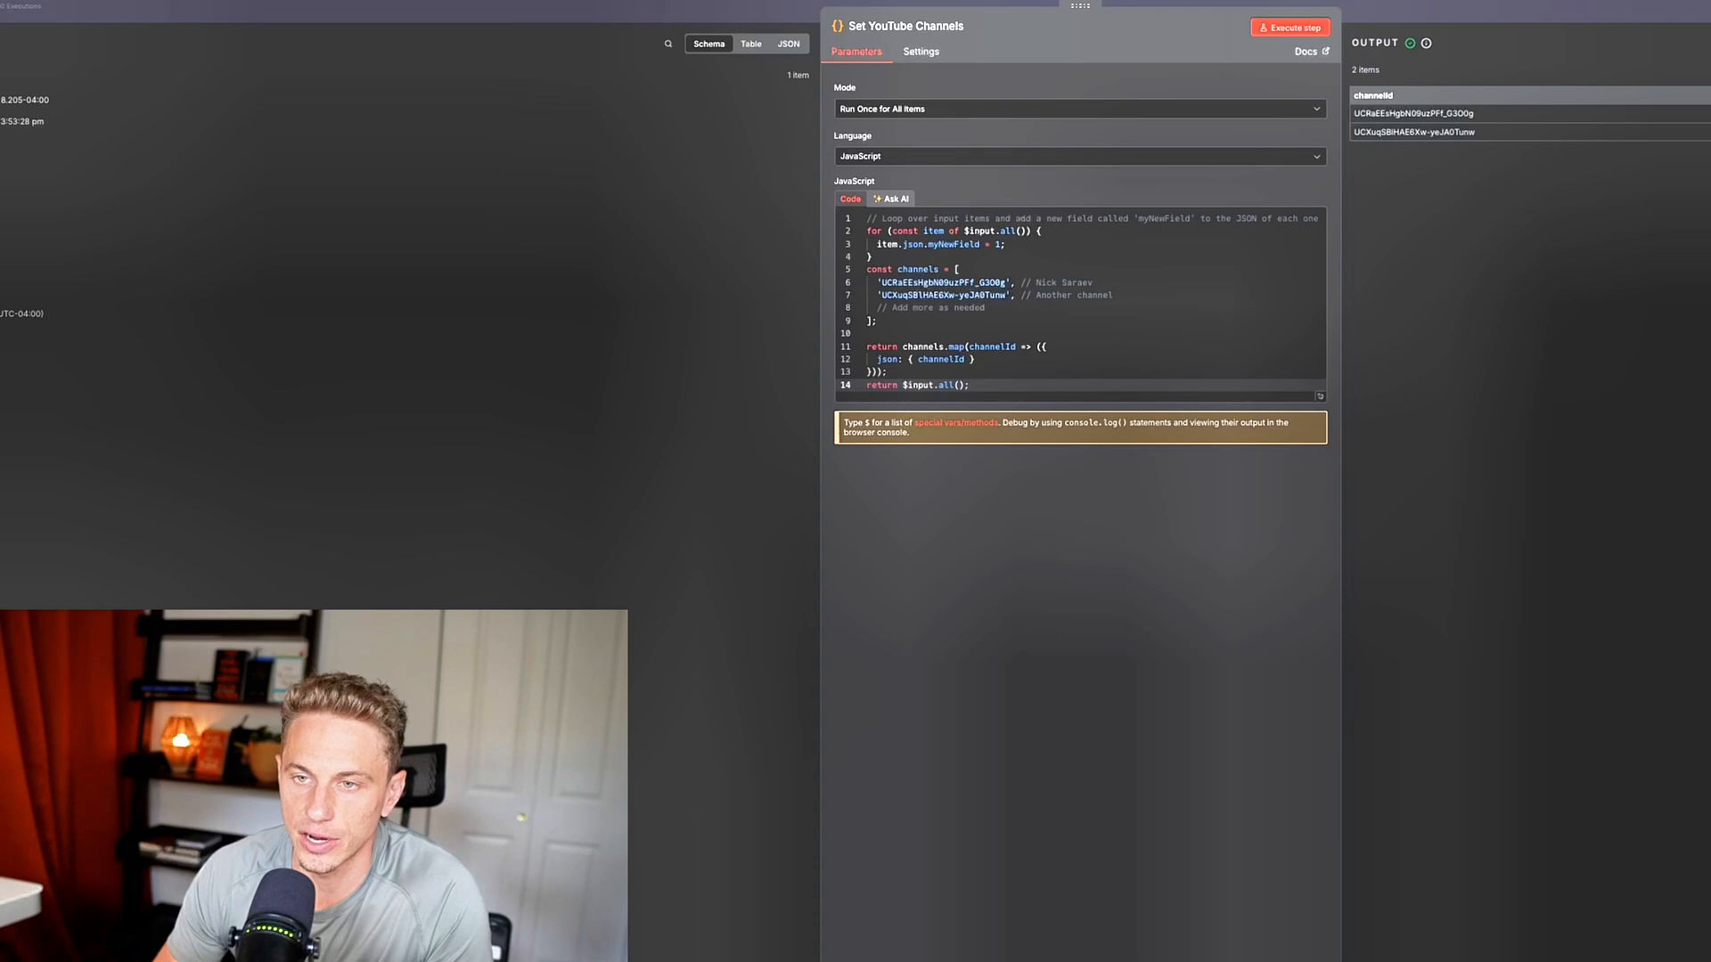
- Review the channel code and channelId output of the Set YouTube Channels node in n8n
key(Escape)
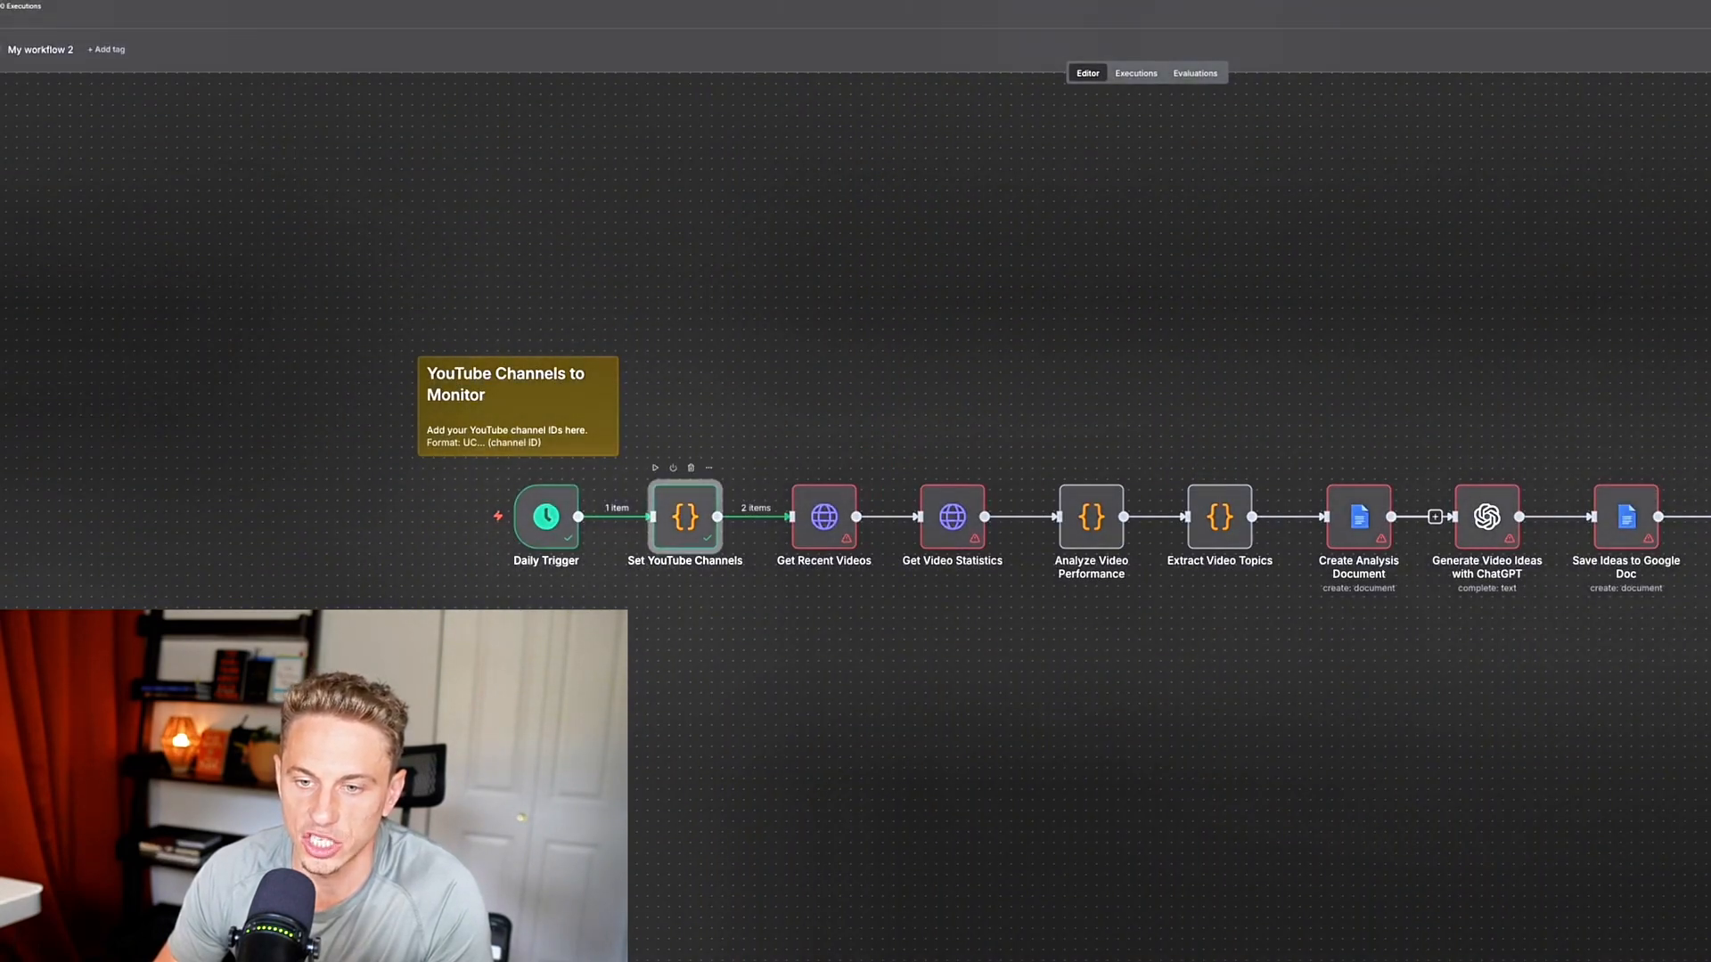
double_click(685, 517)
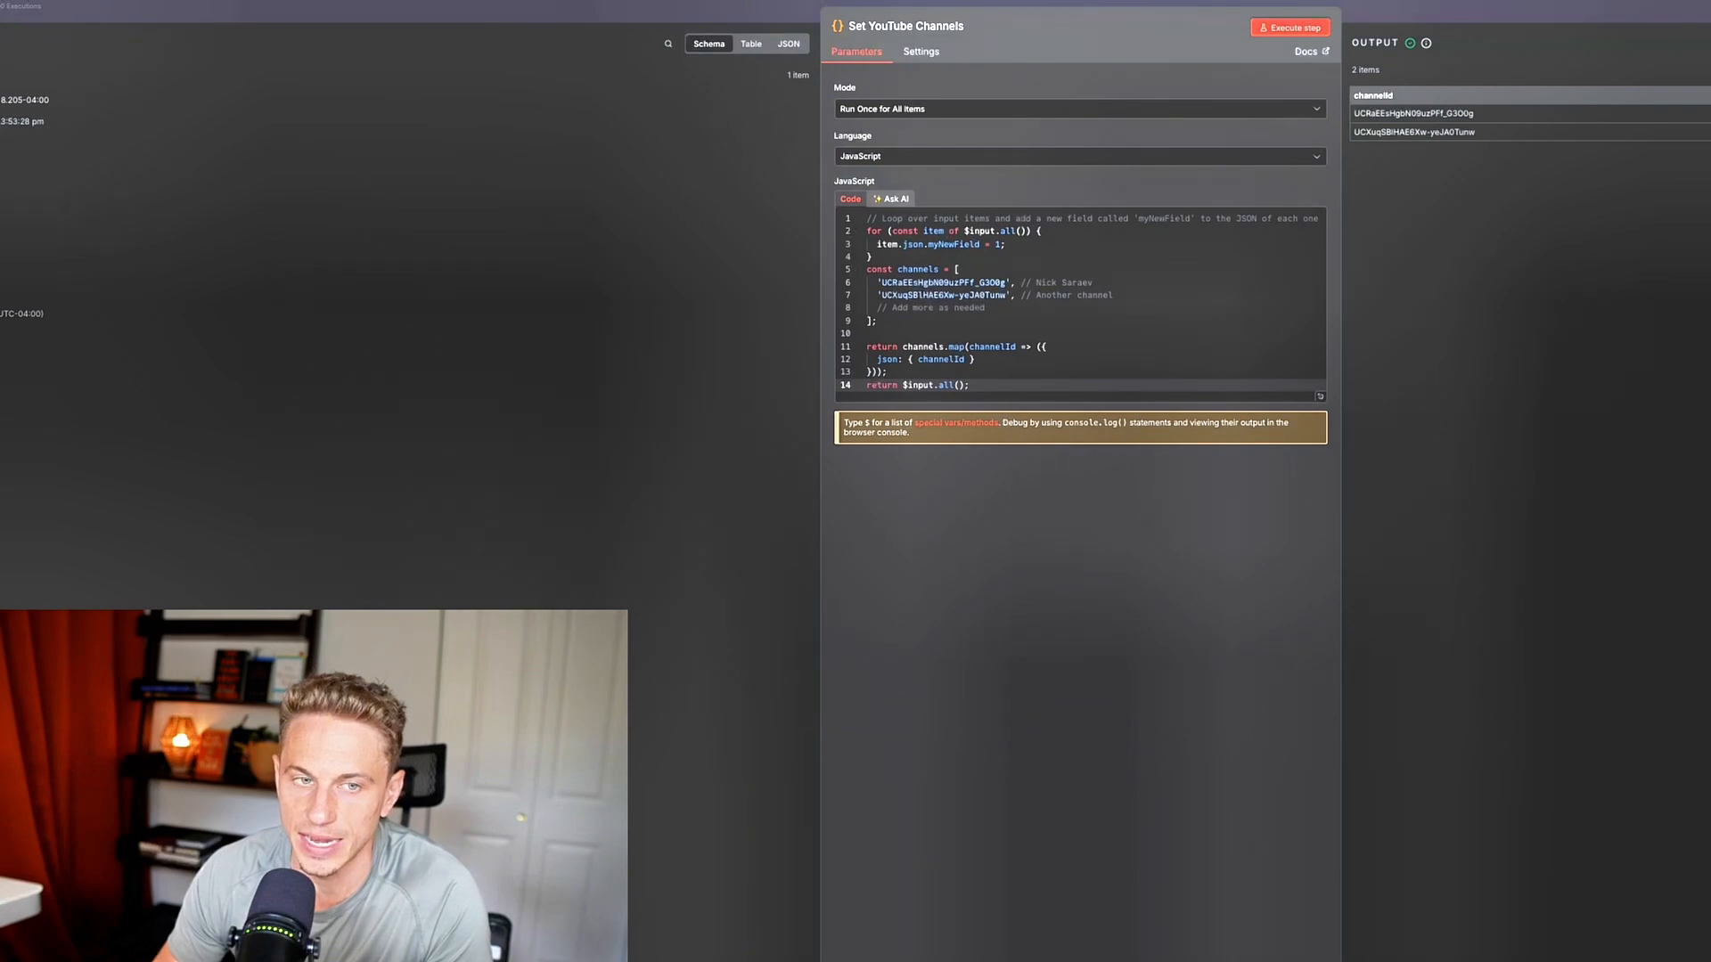
key(Escape)
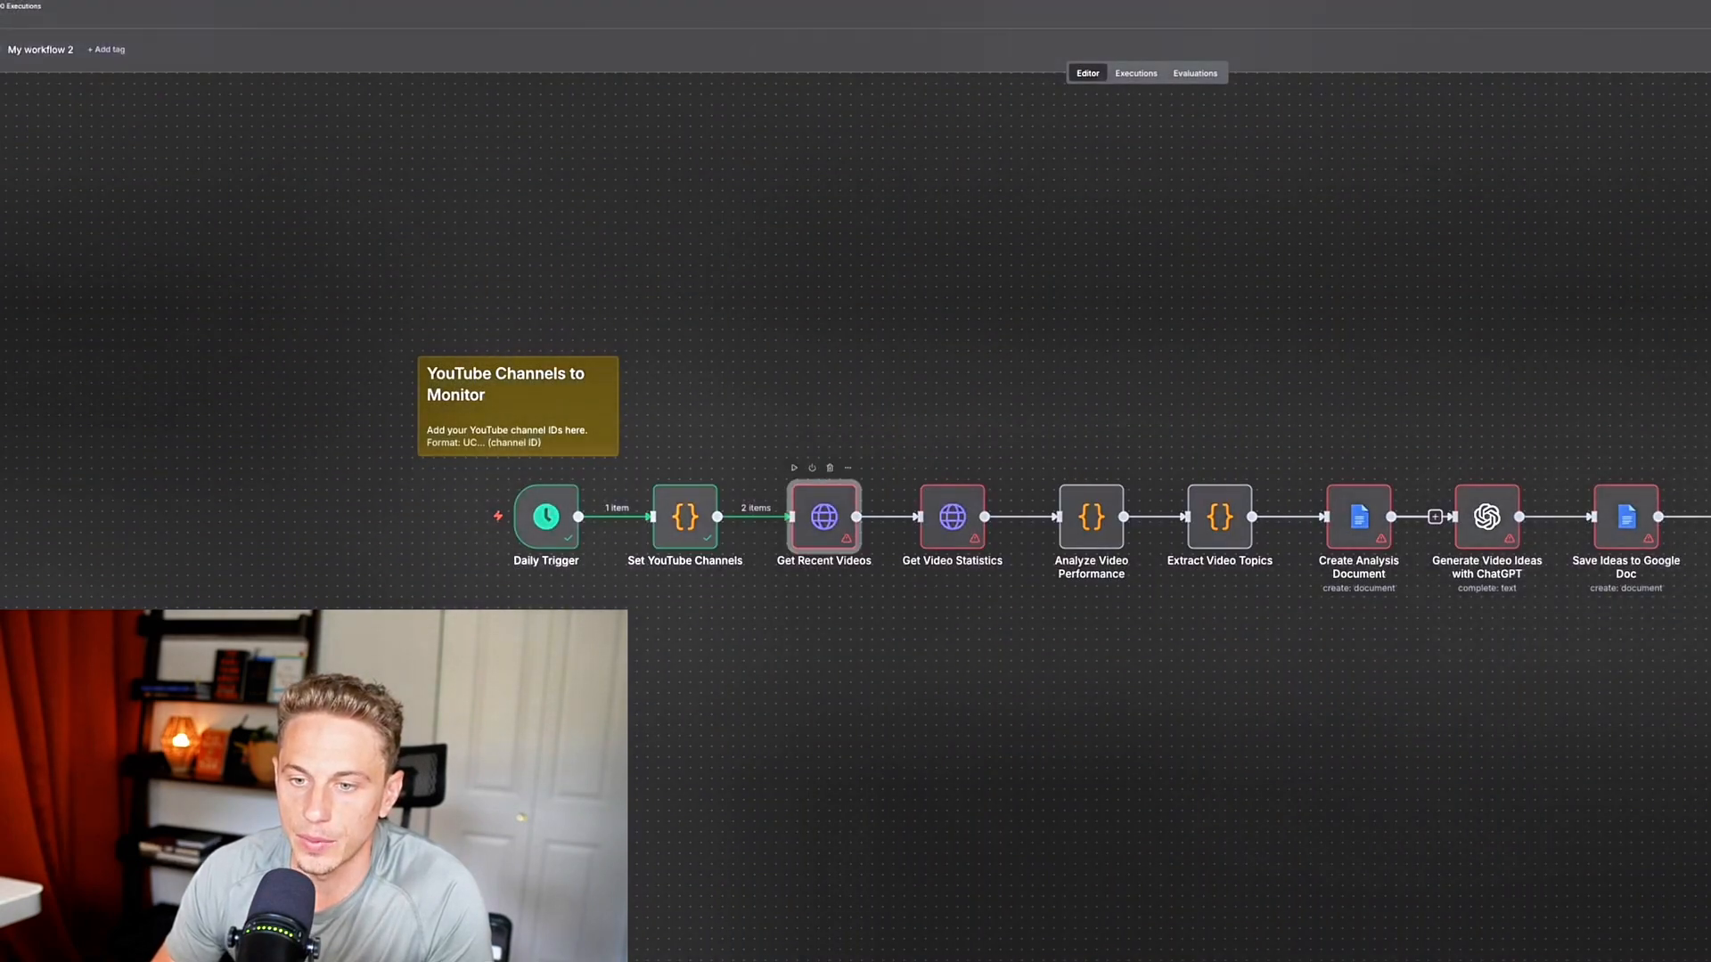
- Inspect the Get Recent Videos node's request URL and YouTube OAuth2 credential settings, comparing them with Claude's response
double_click(824, 517)
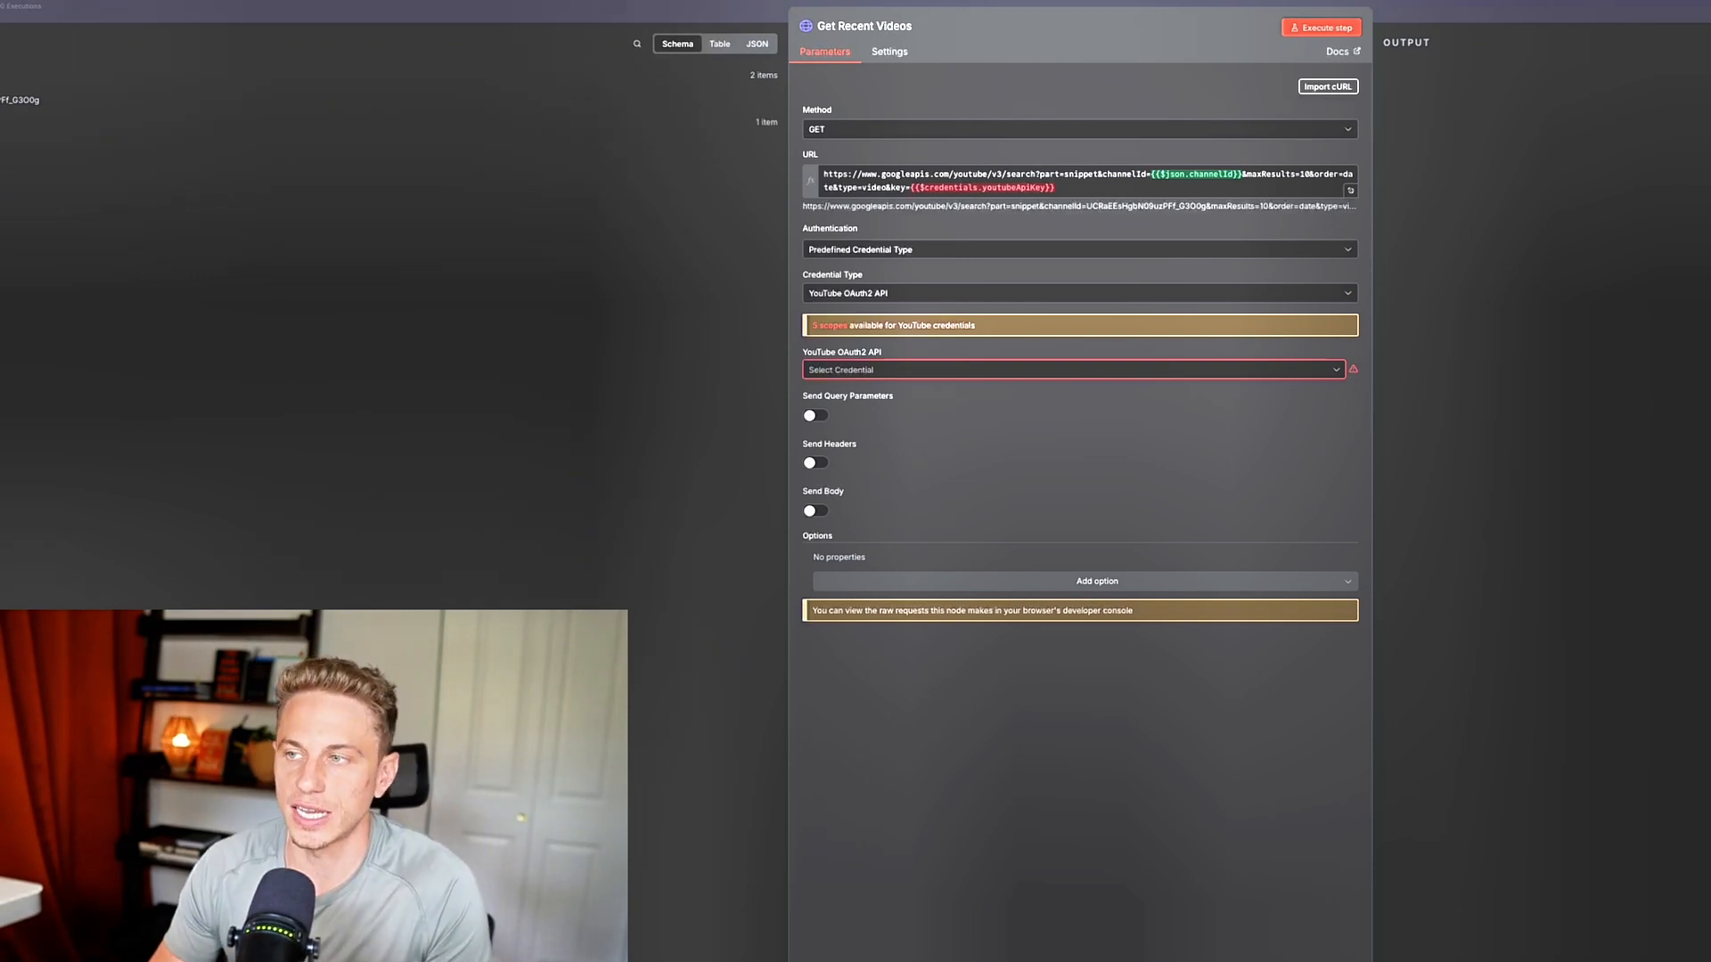
key(super+Tab)
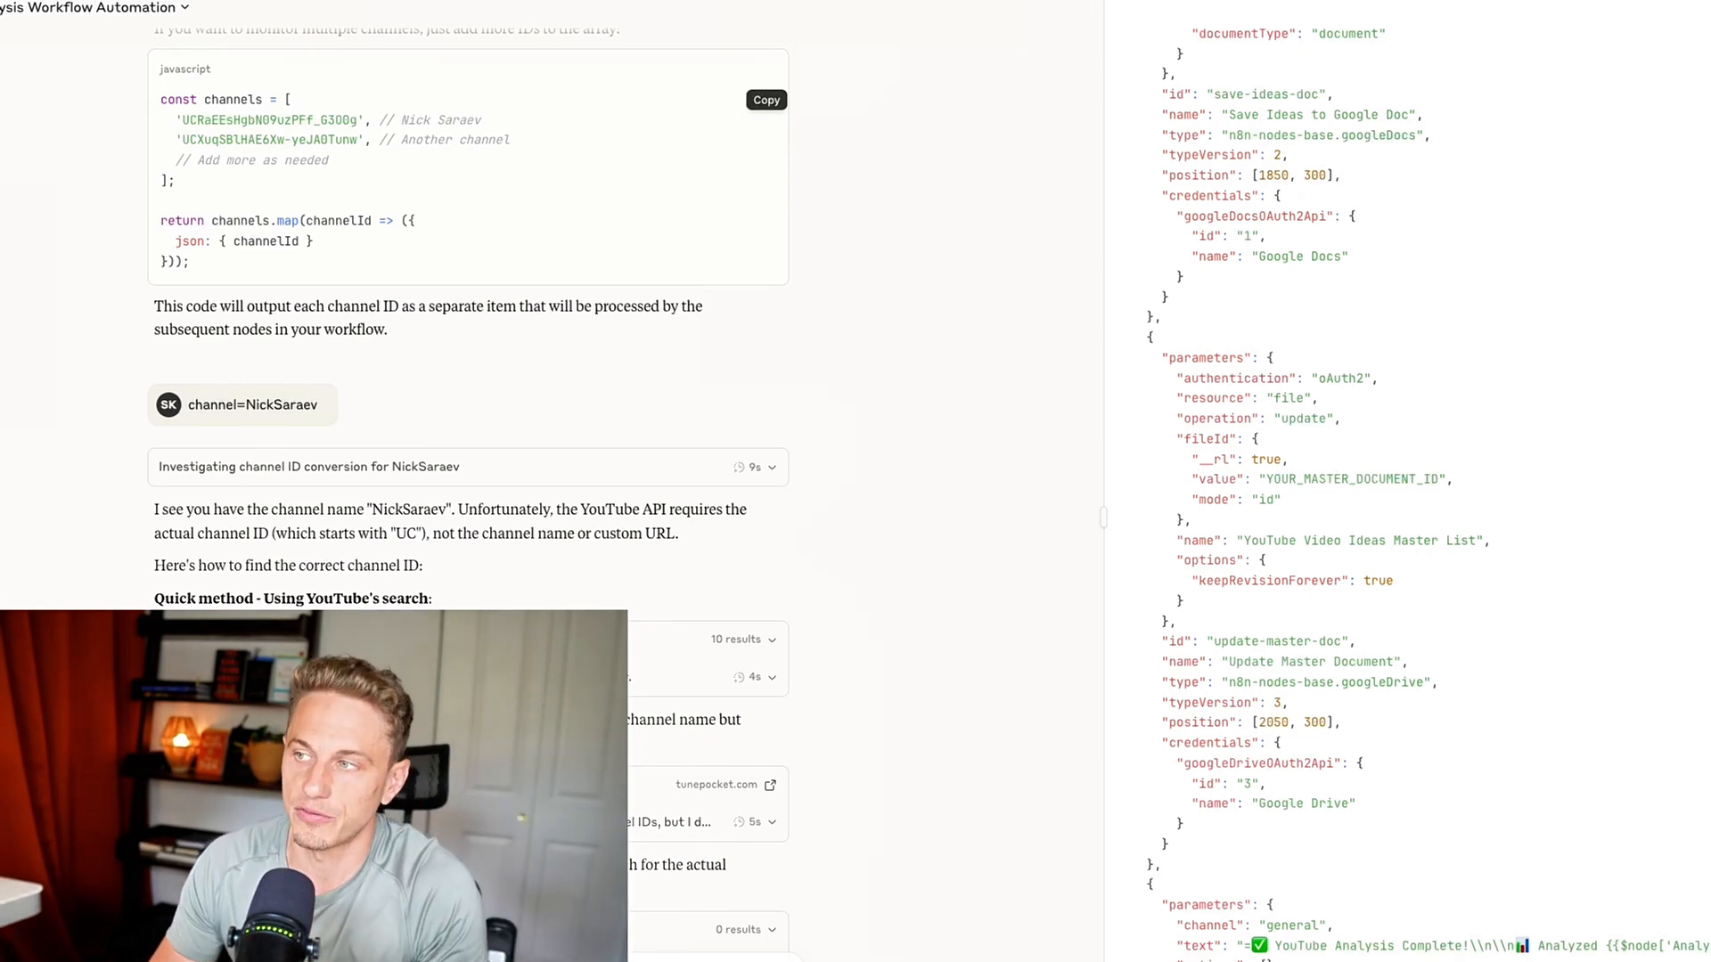
key(super+Tab)
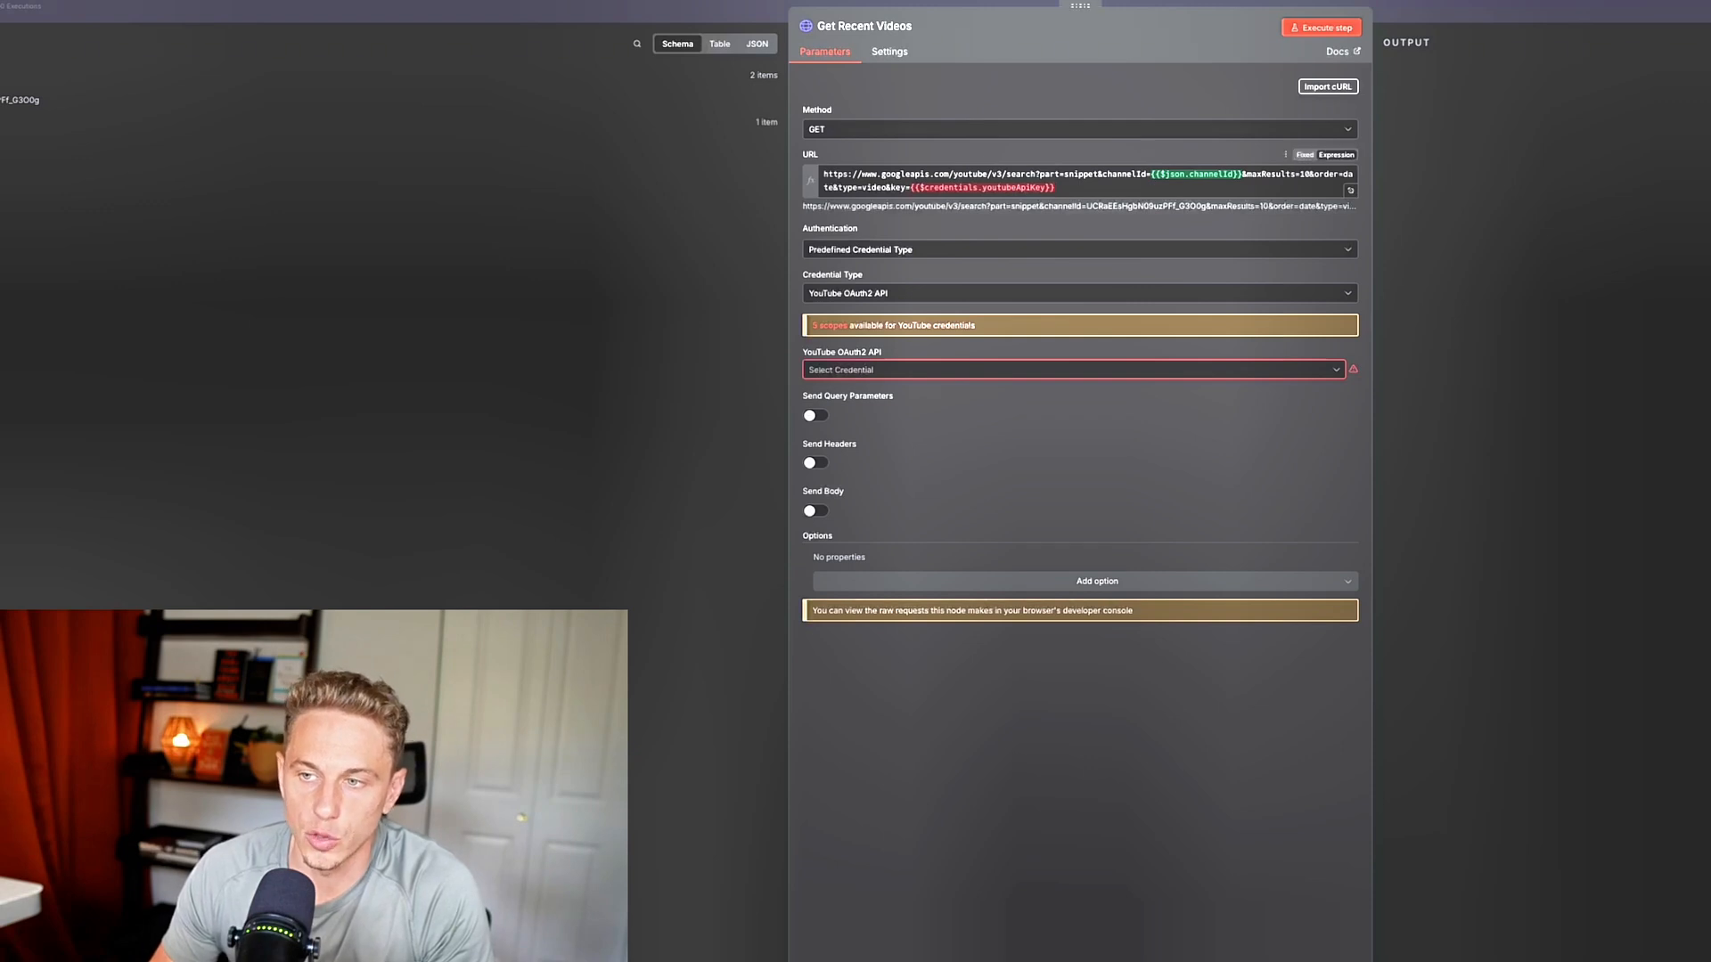
key(Escape)
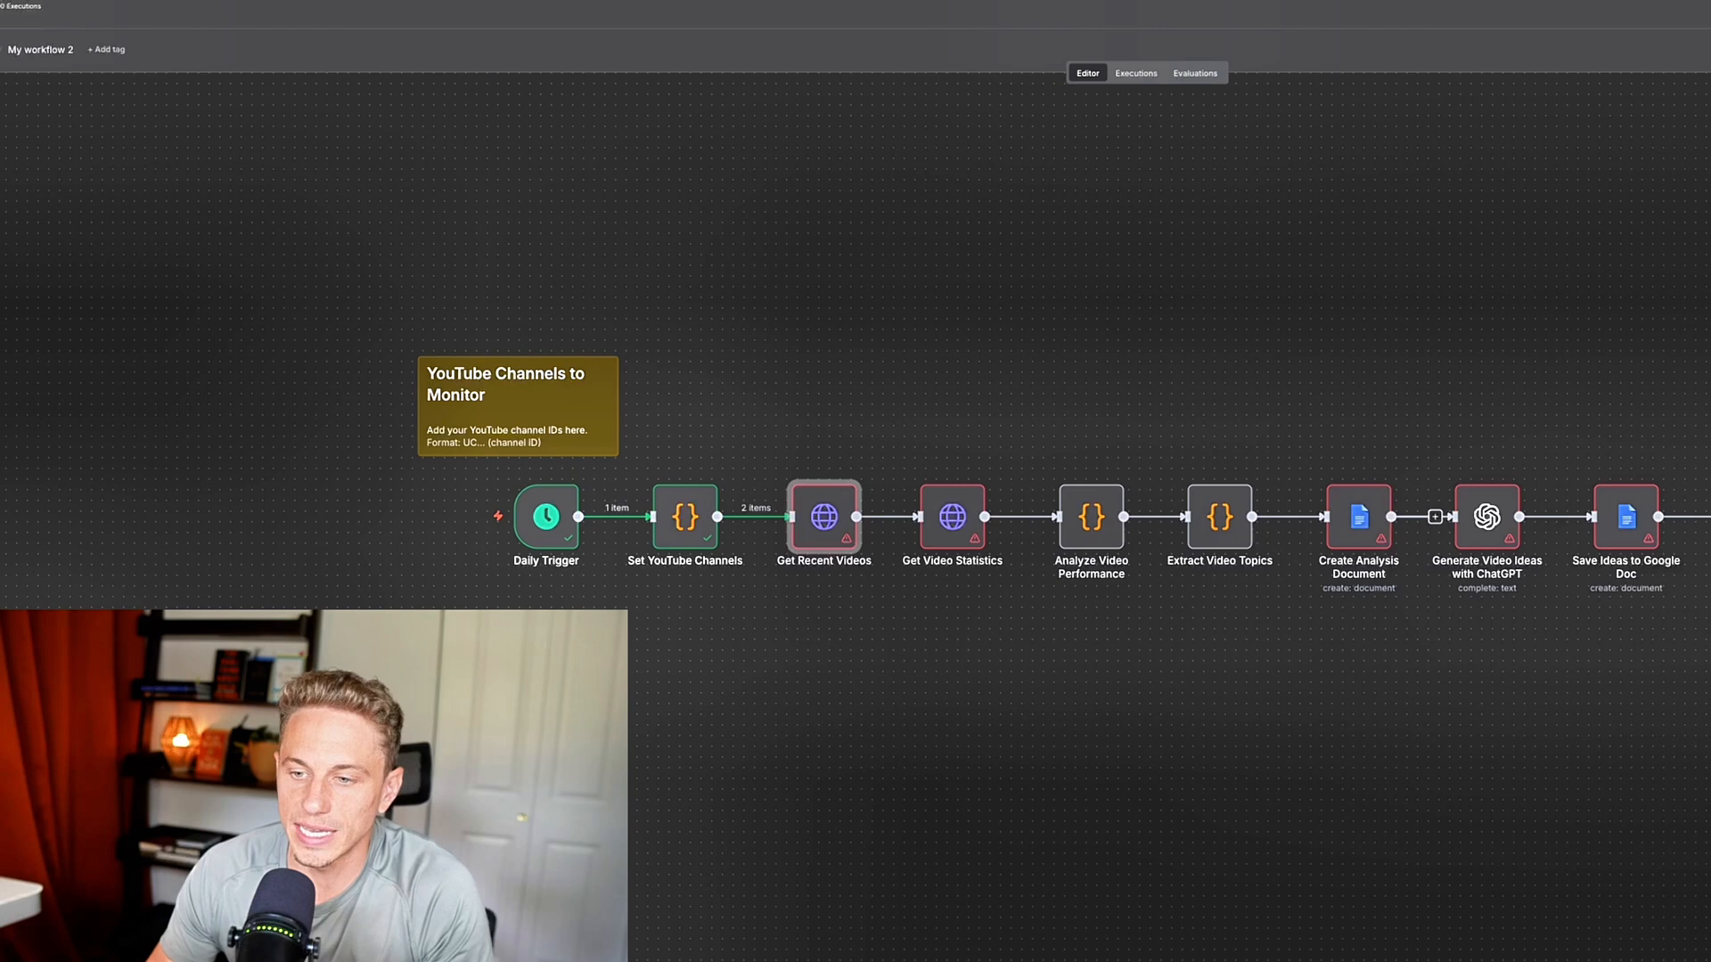
- Inspect the JavaScript code in the Analyze Video Performance node
click(1091, 517)
key(Return)
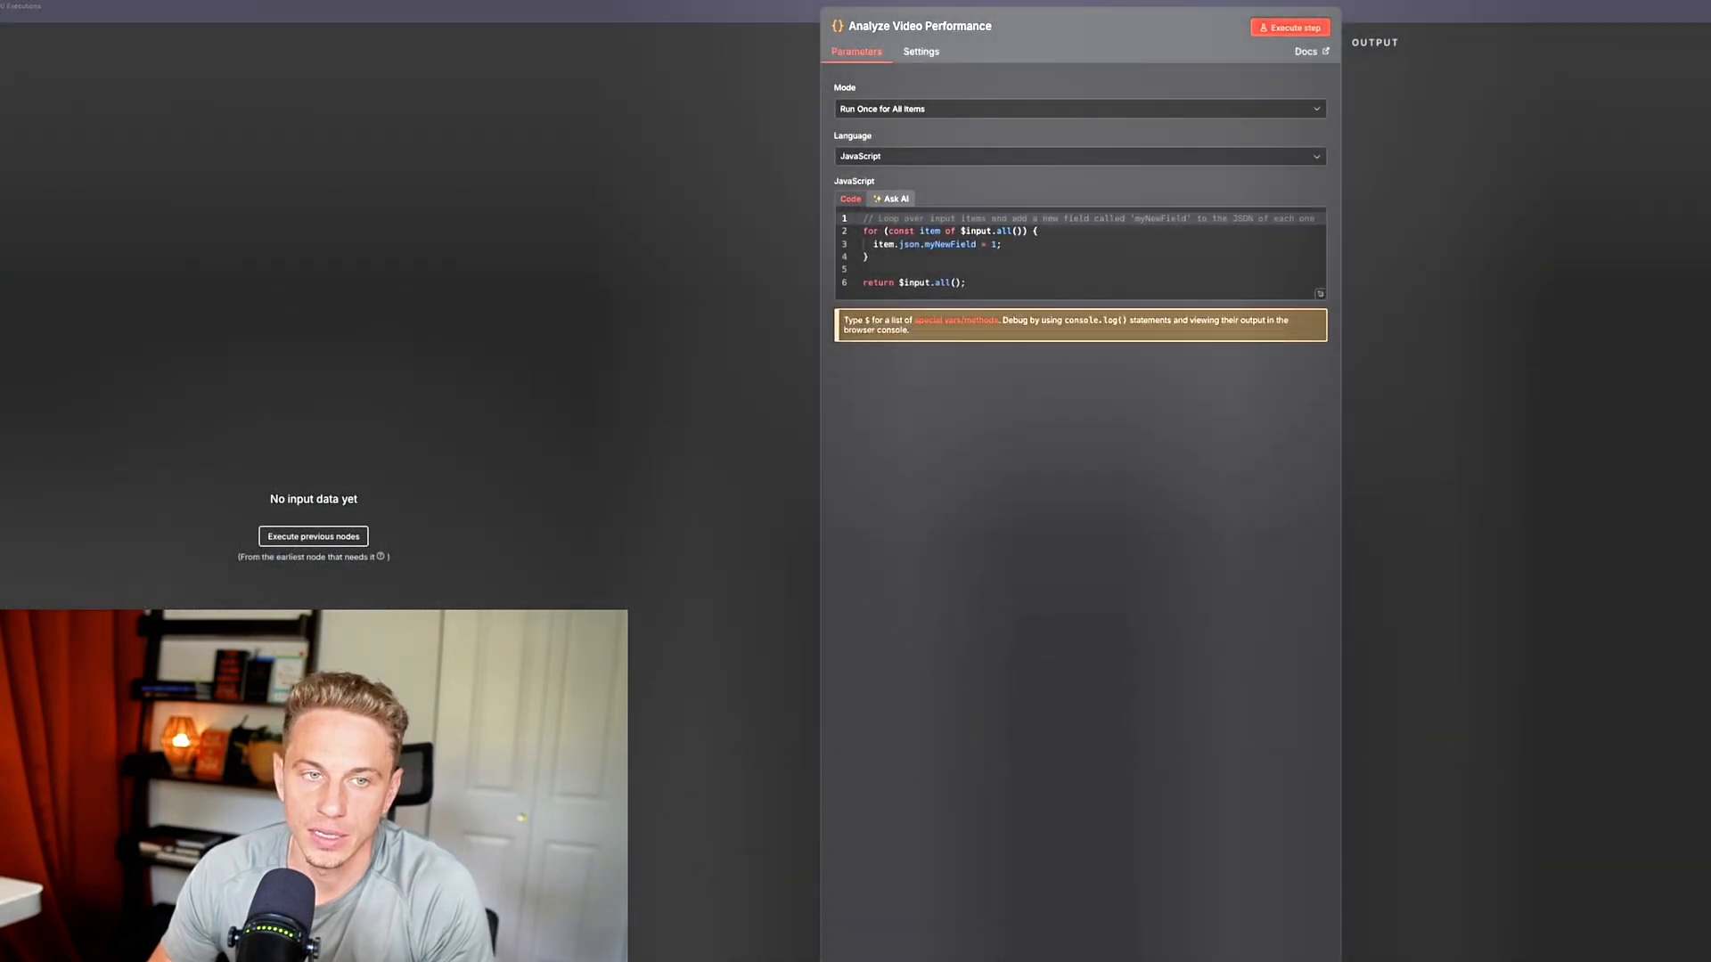
key(Escape)
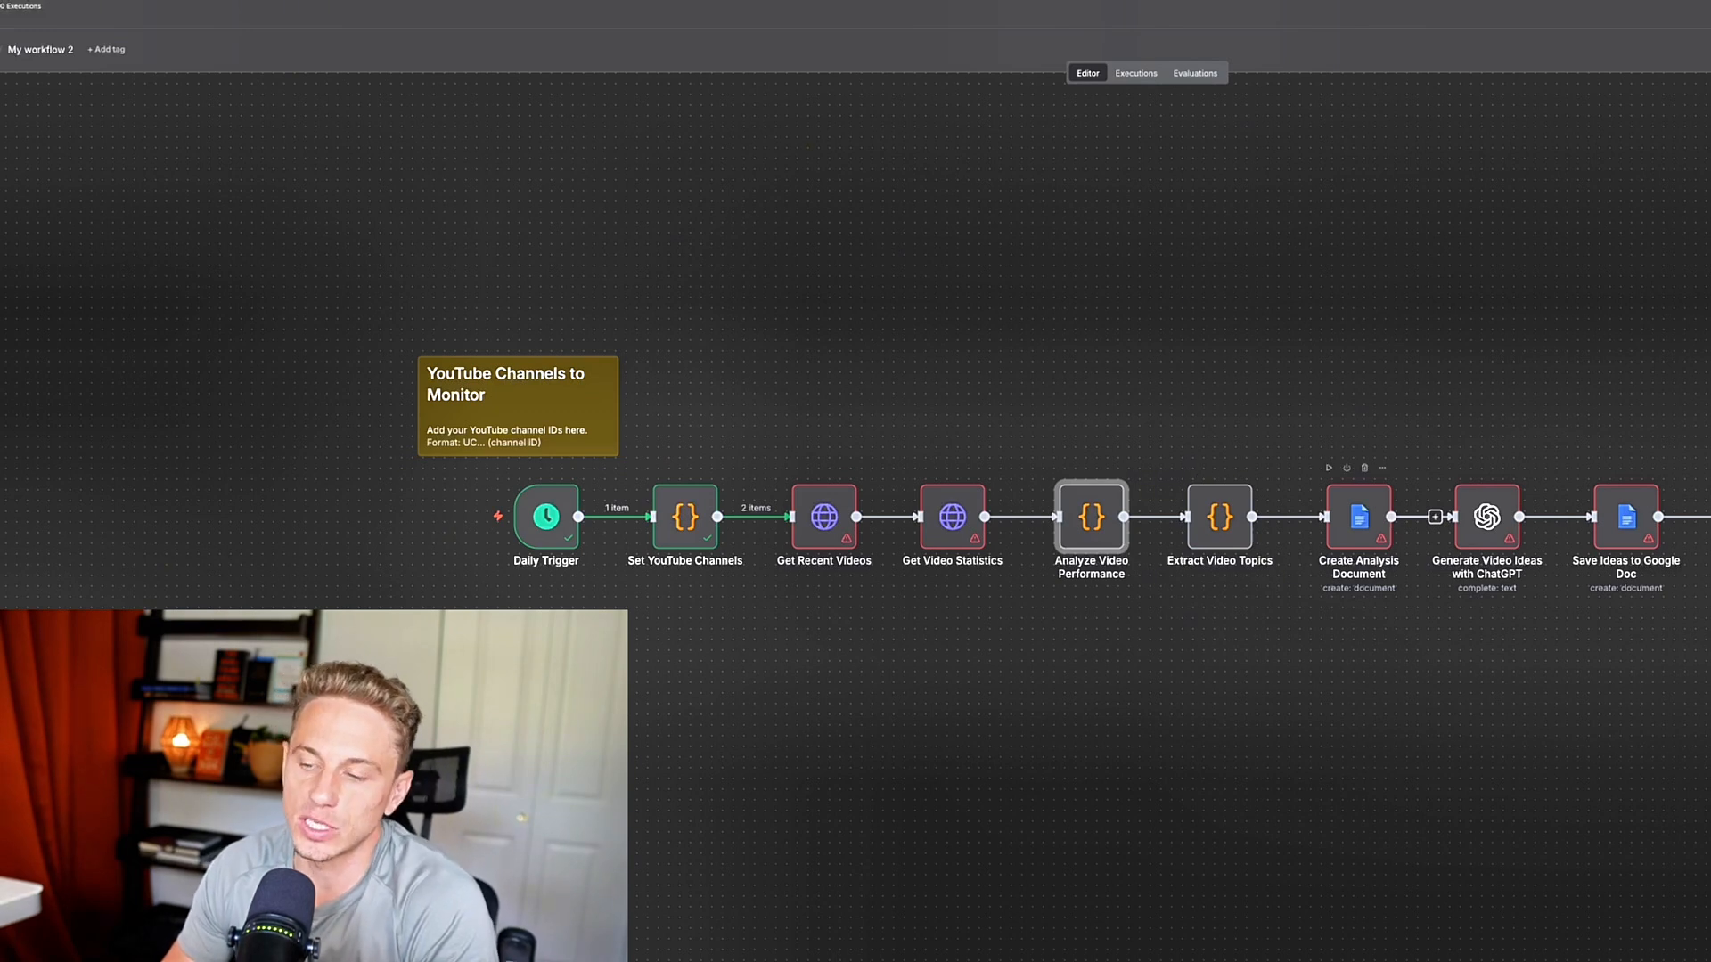
- View the fields required for a new Google Docs credential in the Create Analysis Document node, and discard the form
double_click(1358, 517)
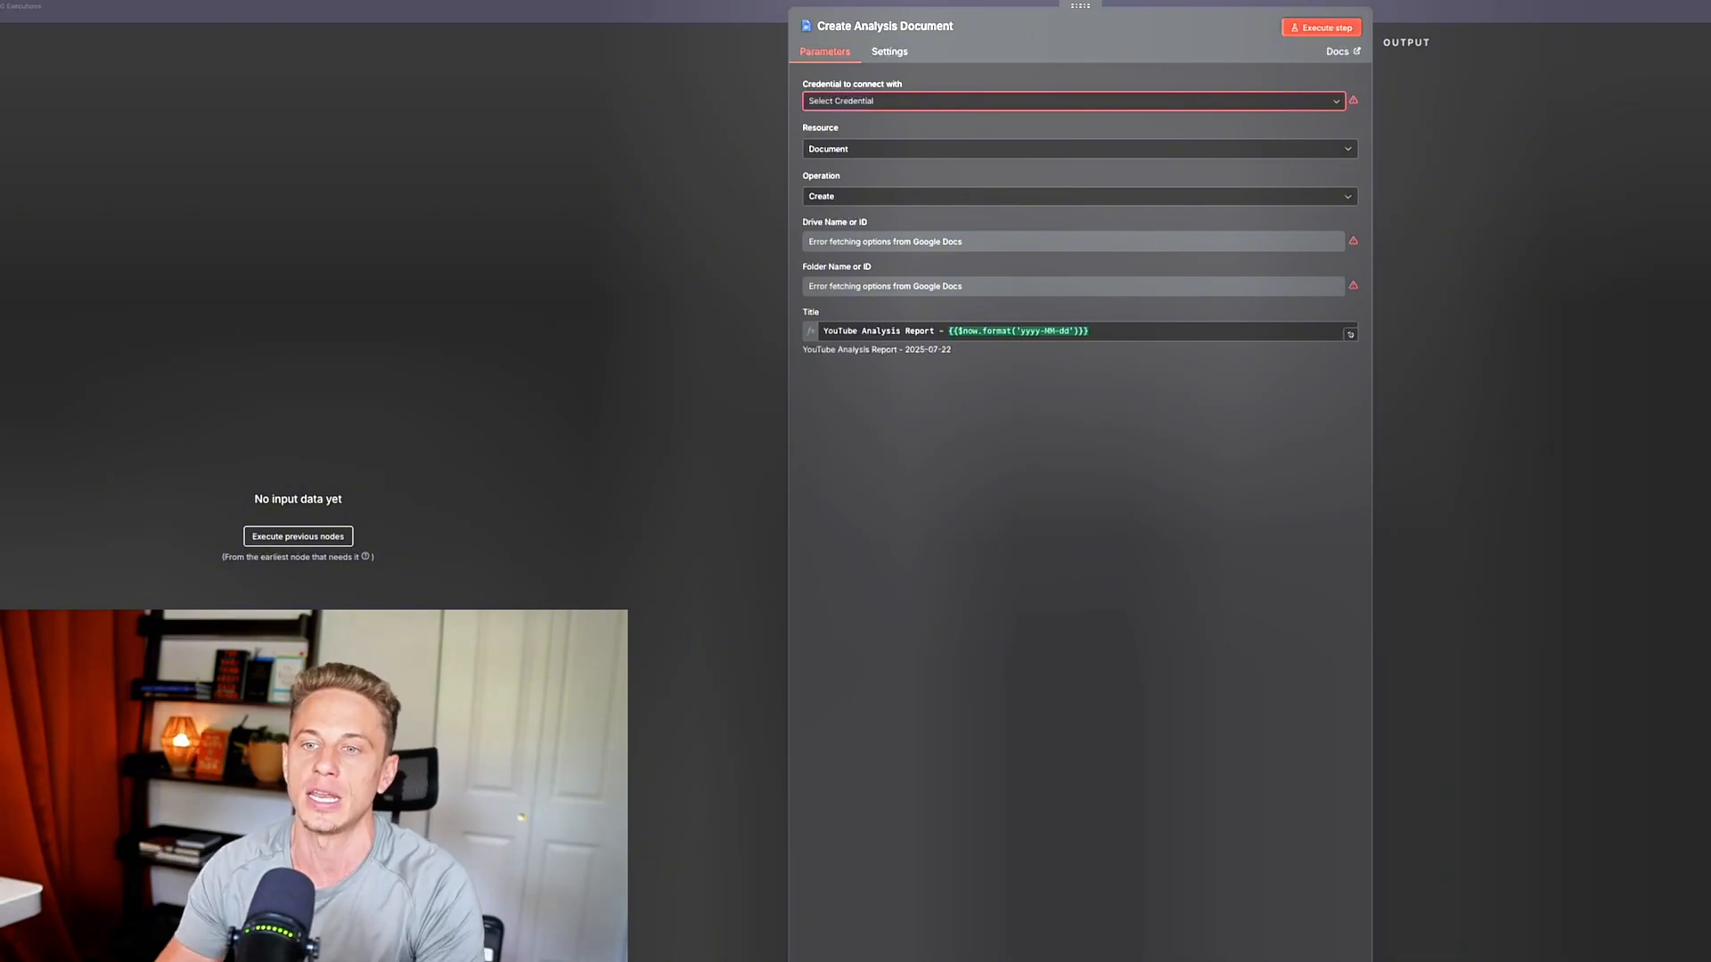
click(1073, 101)
click(875, 134)
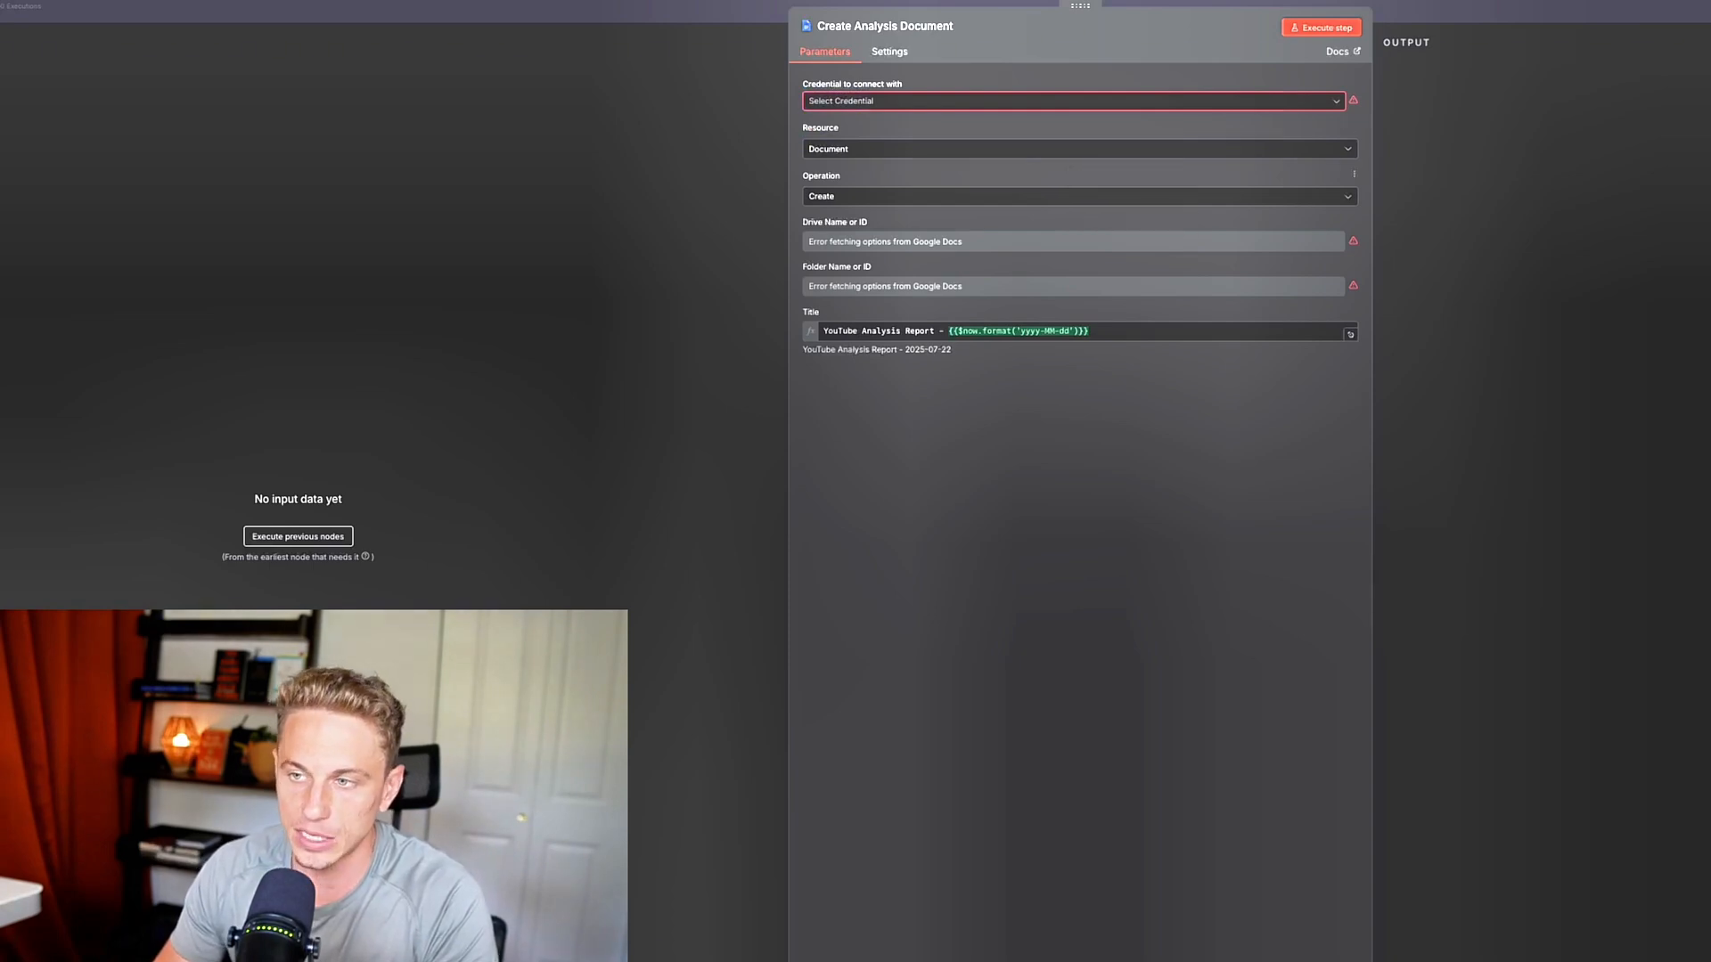
click(1073, 101)
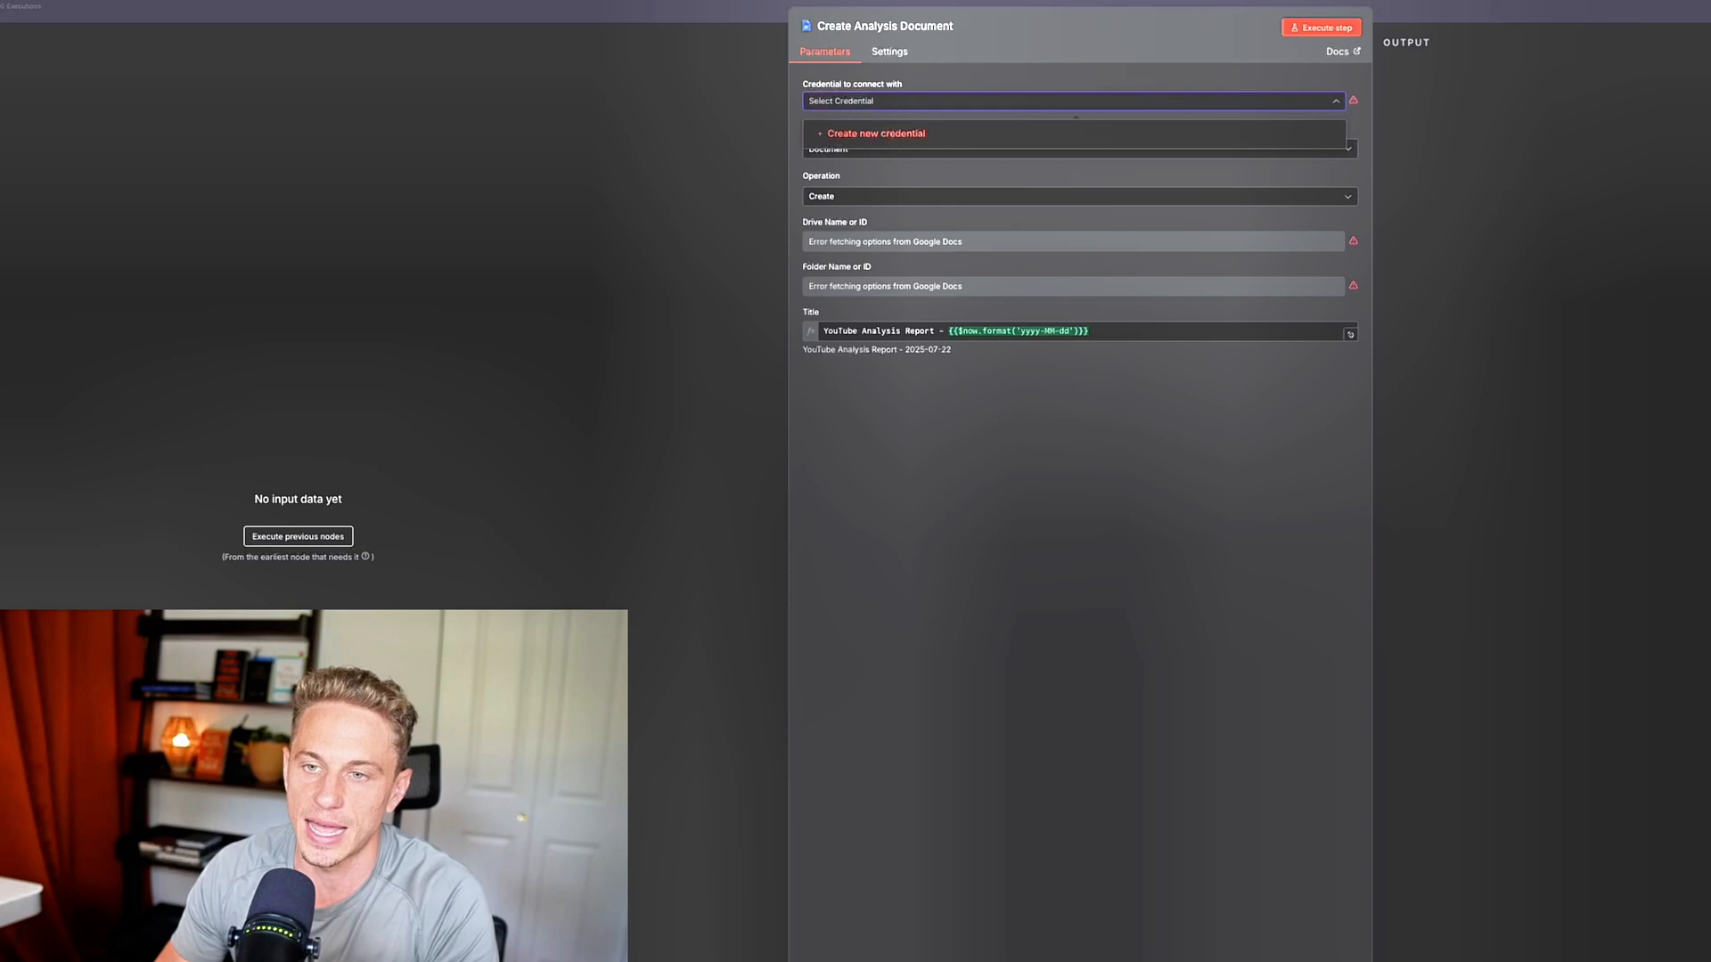
click(875, 133)
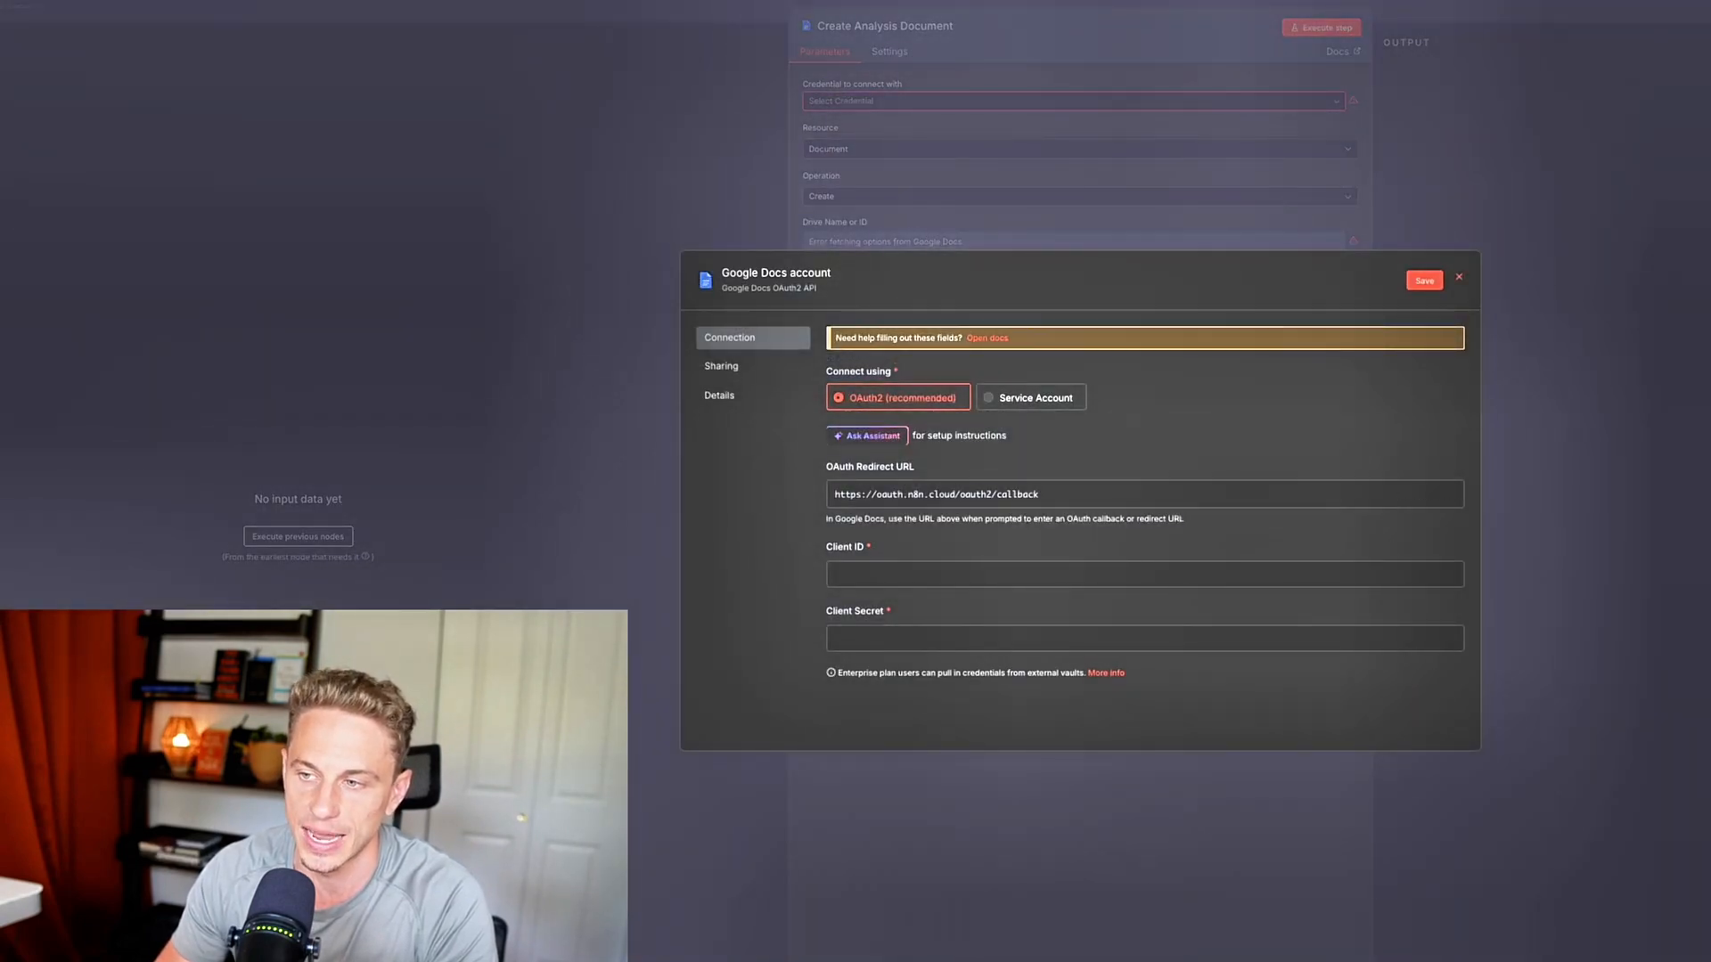
click(1459, 278)
click(1173, 543)
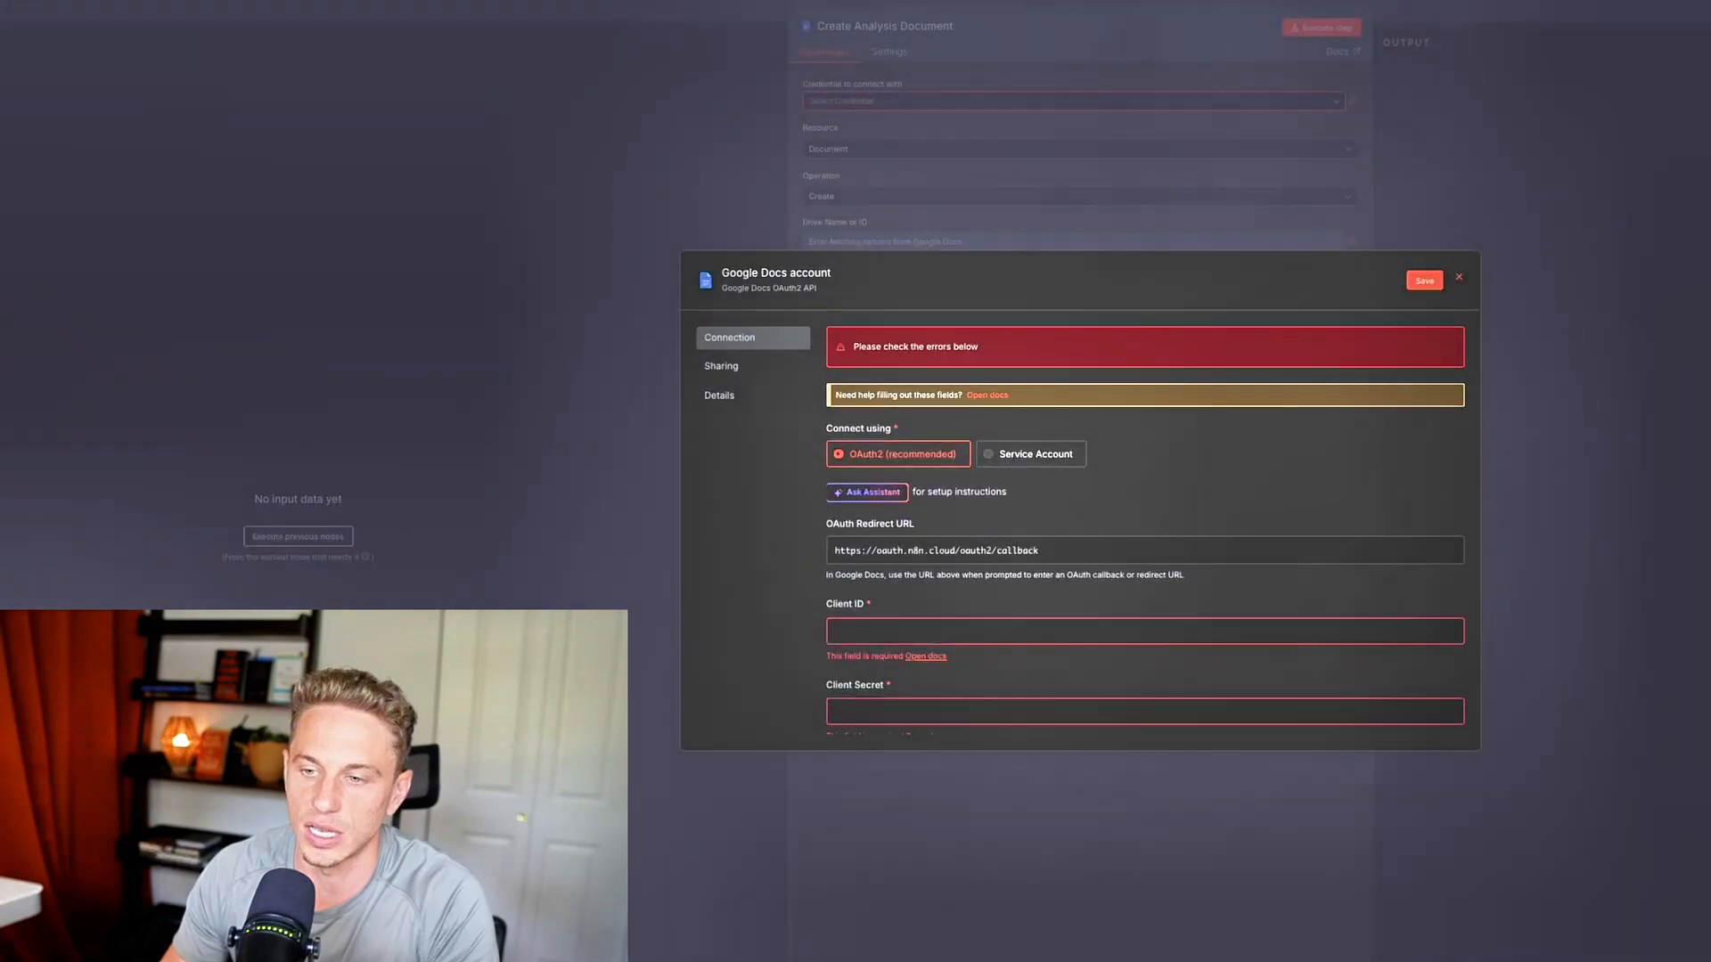
click(1459, 277)
click(1119, 546)
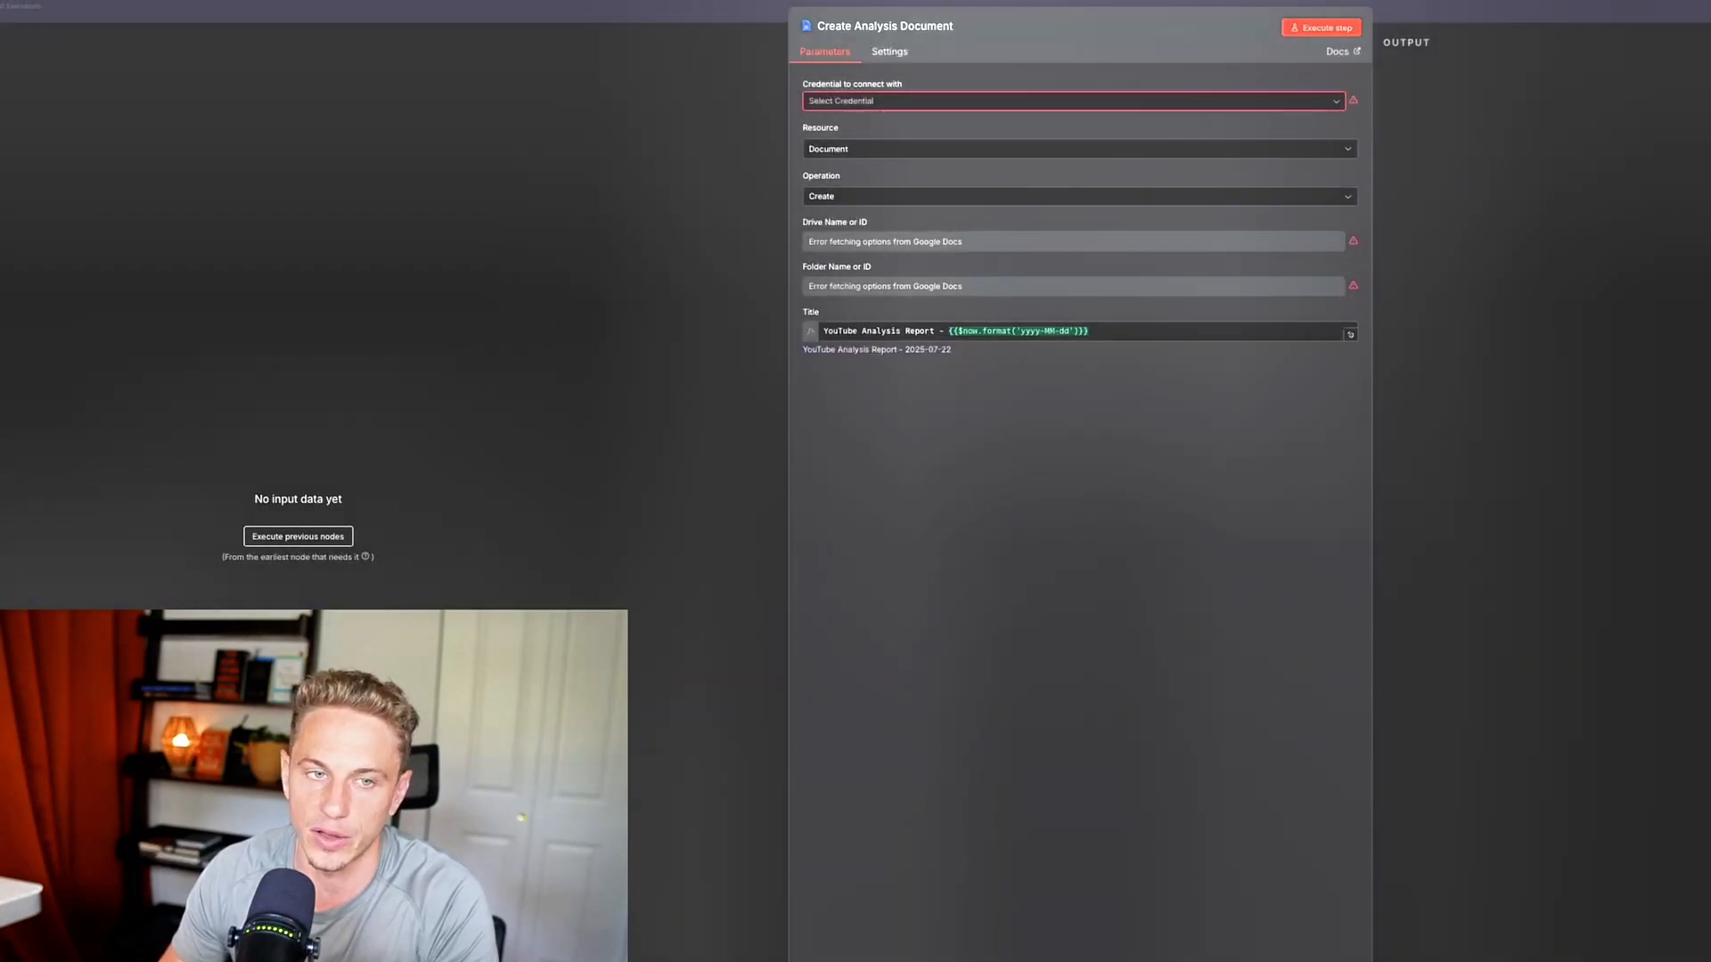
key(Escape)
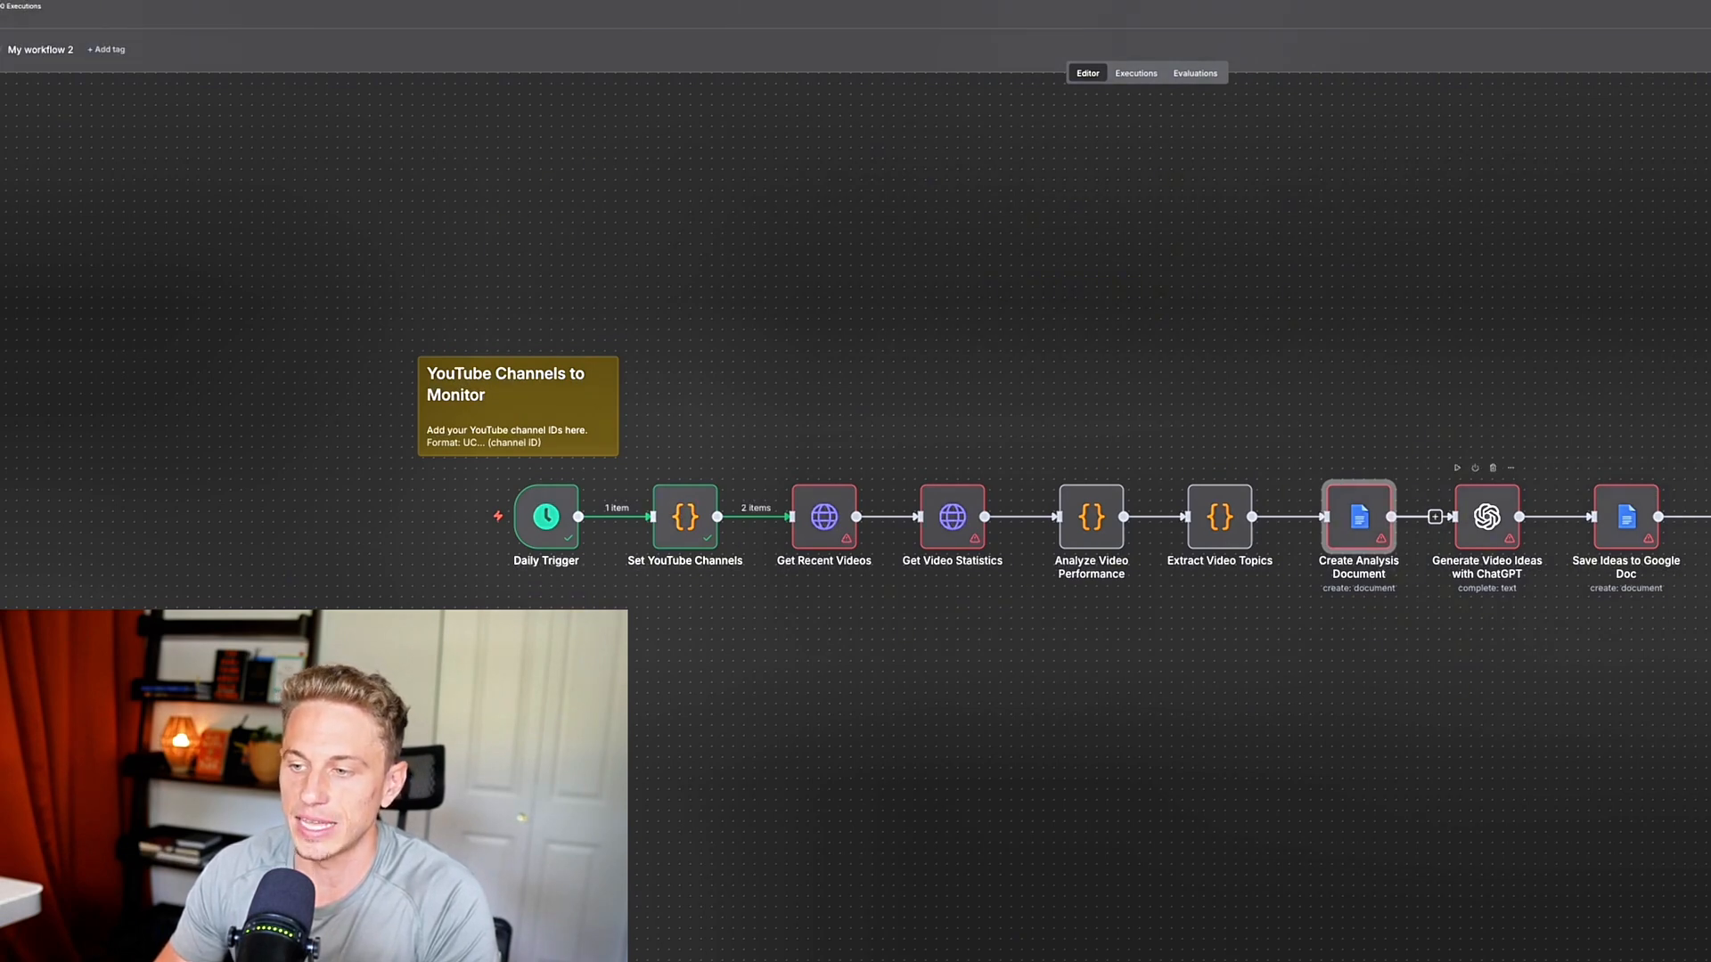
- Inspect the Generate Video Ideas with ChatGPT node's parameters and look over the tutorial outline on the whiteboard
double_click(1486, 516)
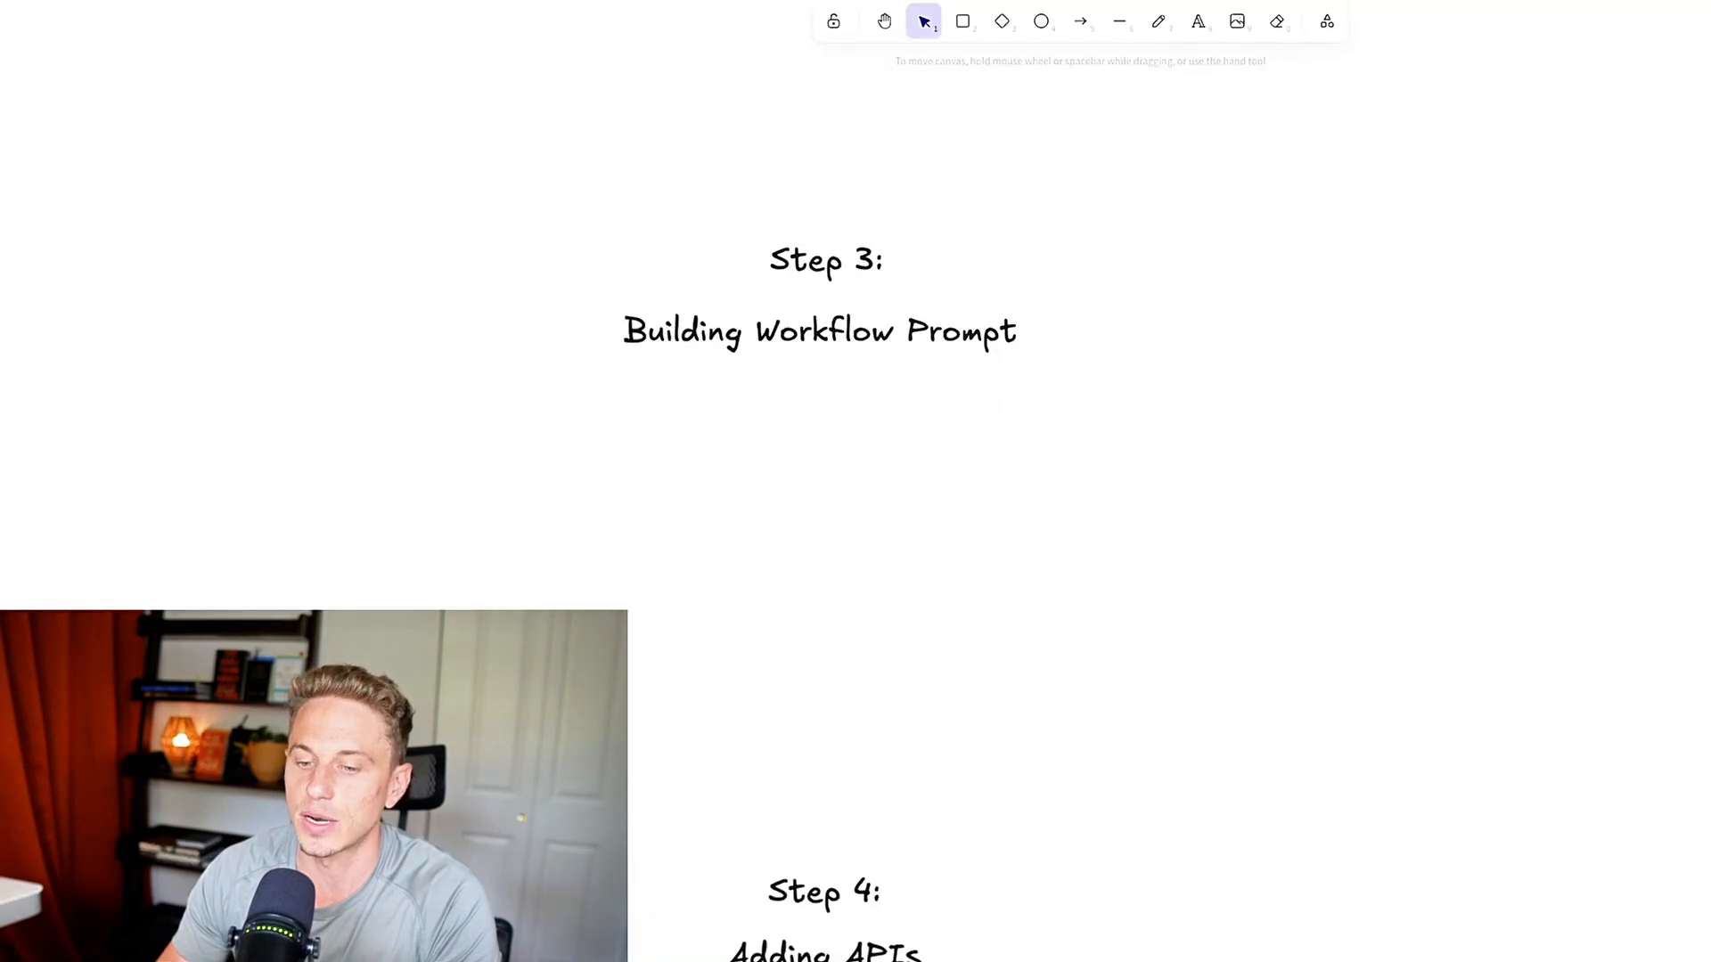
scroll(855, 356, down, 5)
scroll(856, 356, left, 1)
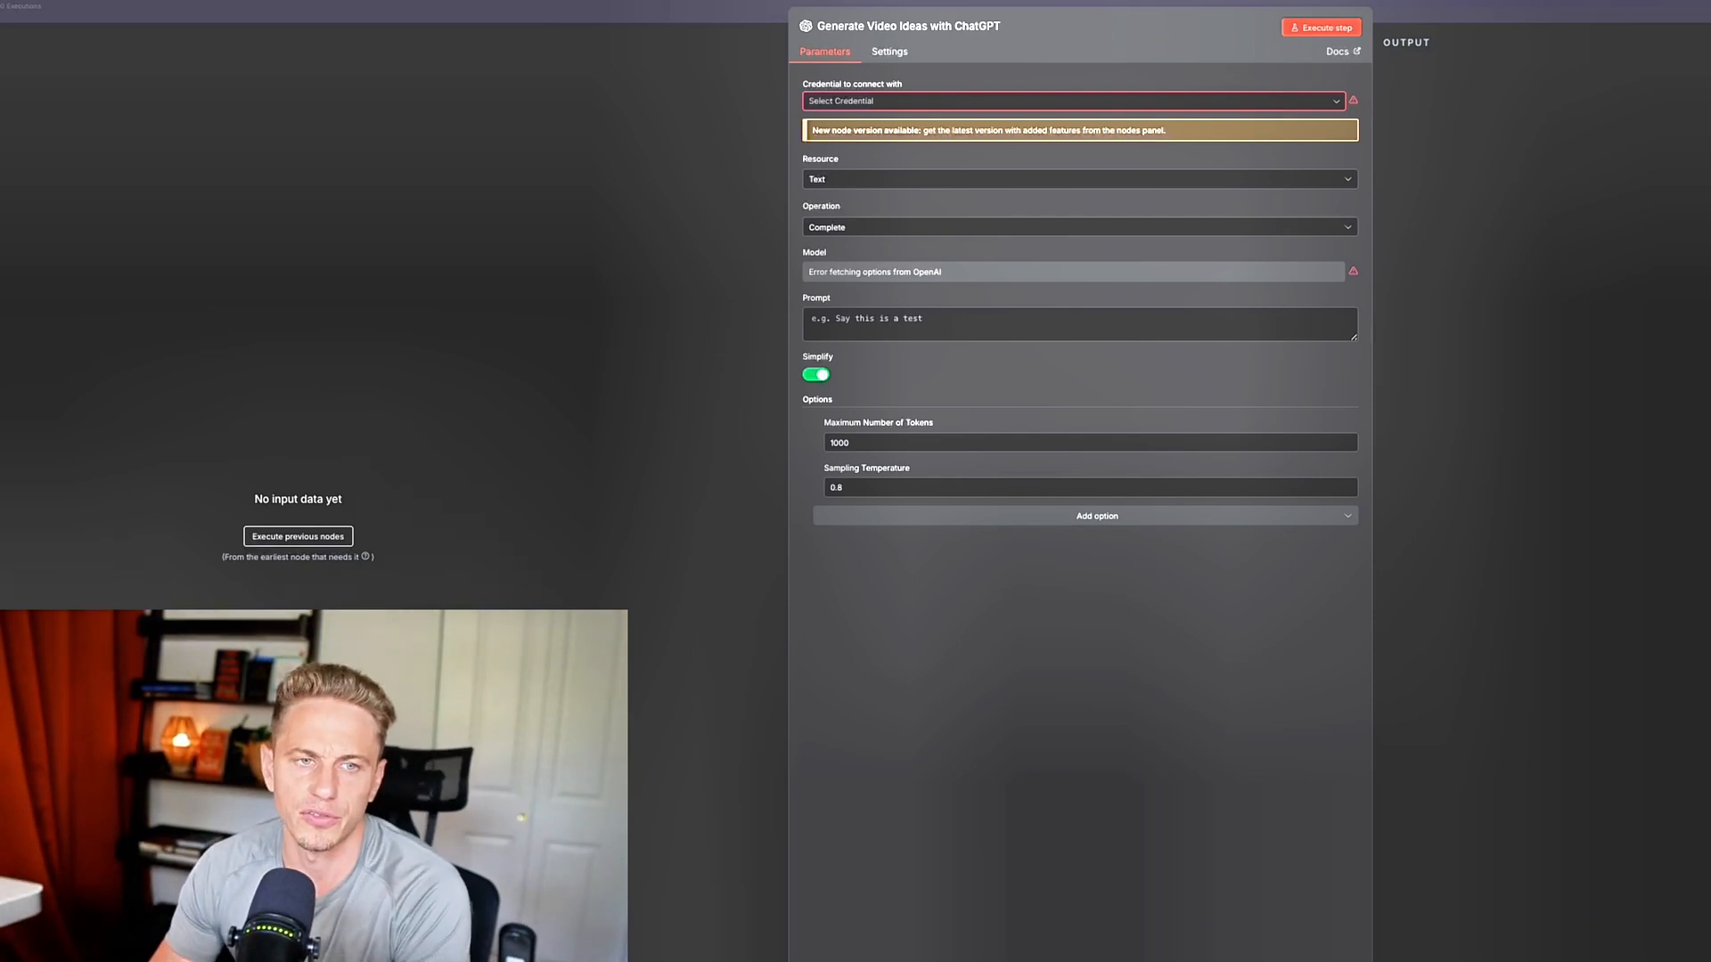
- Inspect the Save Ideas to Google Doc node's credential, drive, folder and title parameters, and return to the workflow canvas
key(Escape)
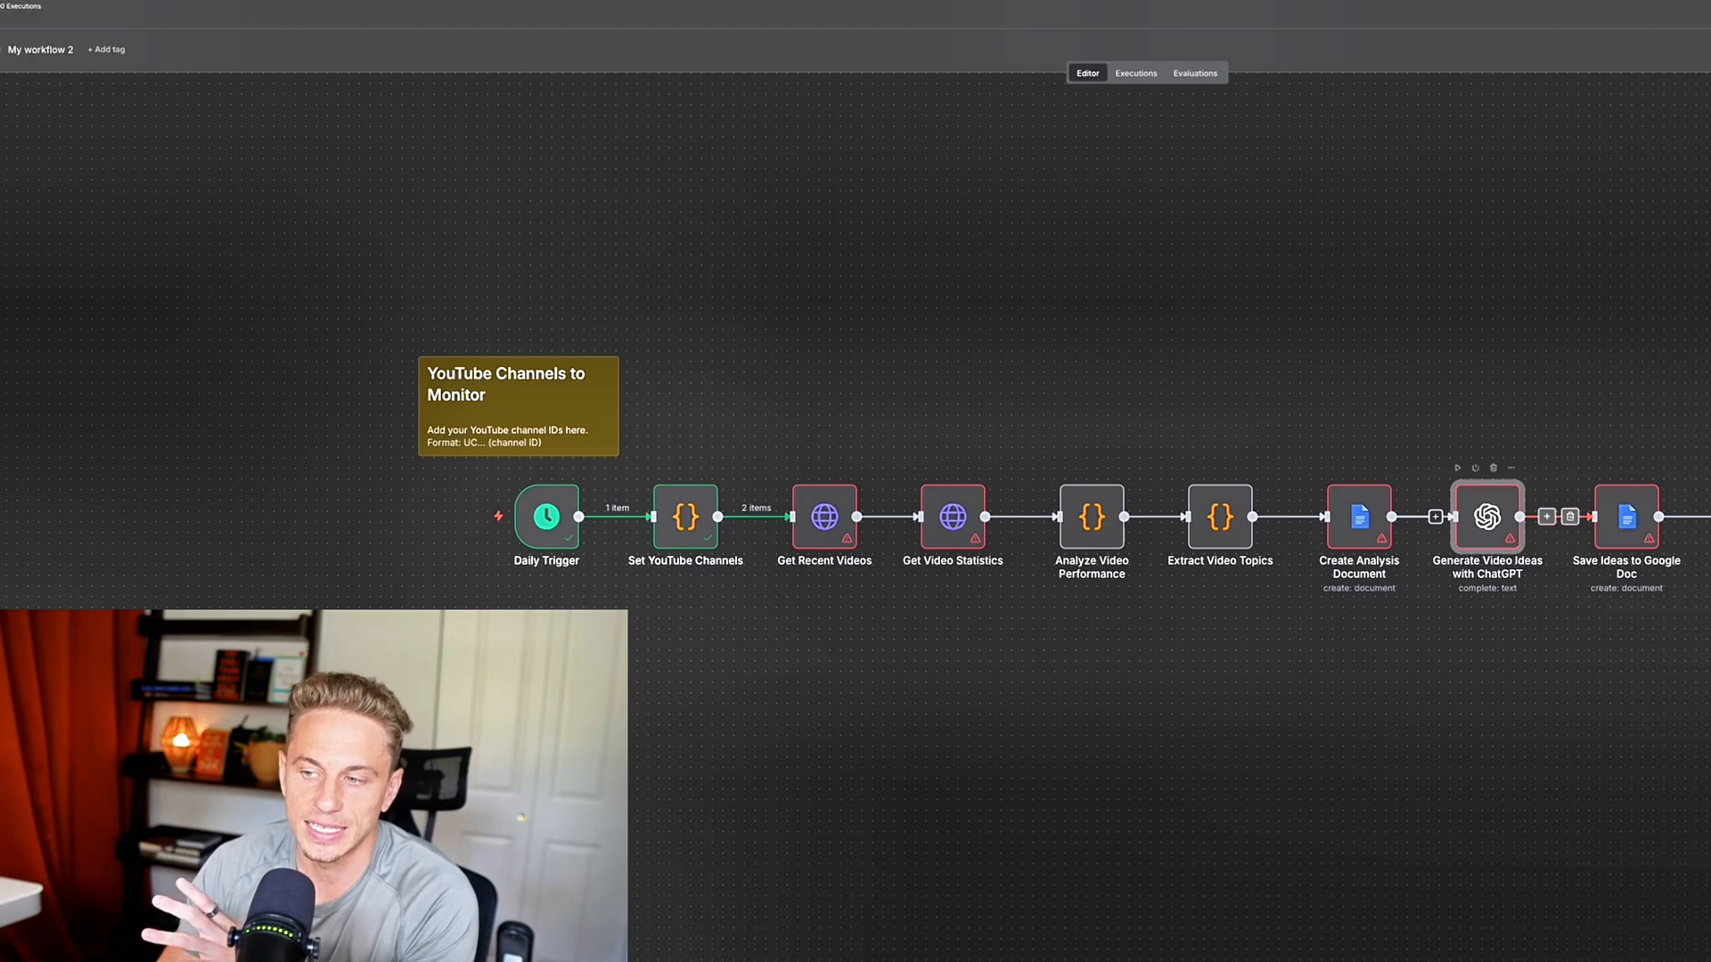
drag(1627, 517, 1637, 517)
double_click(1637, 517)
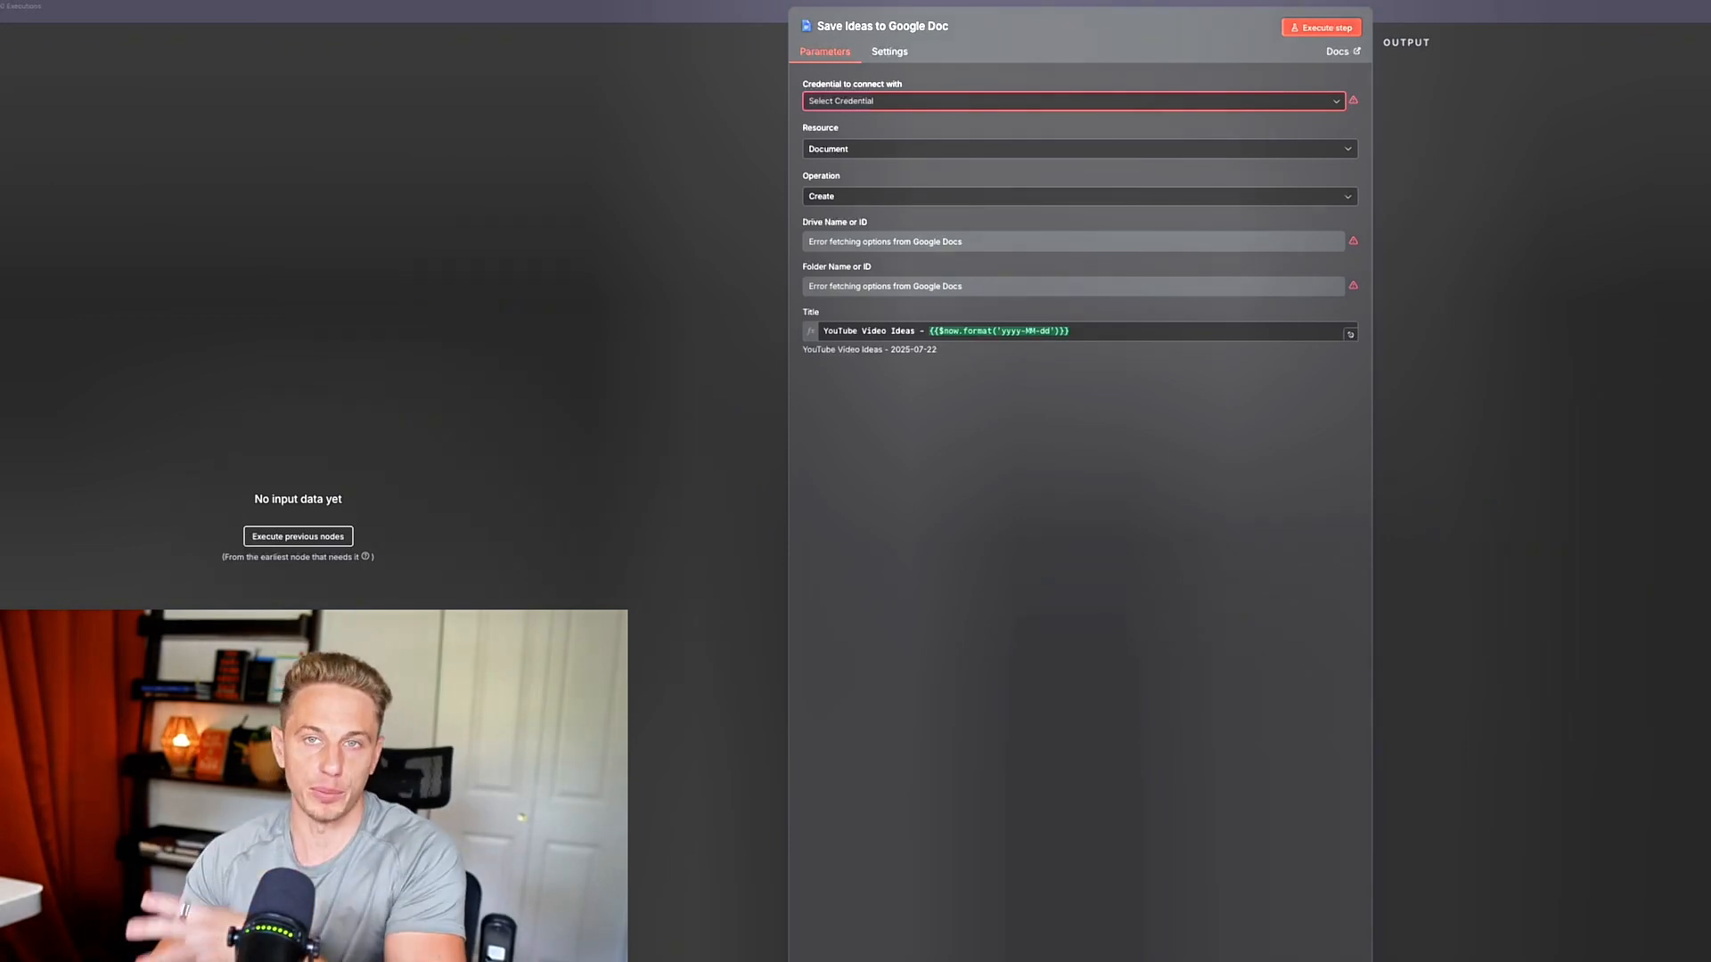
key(Escape)
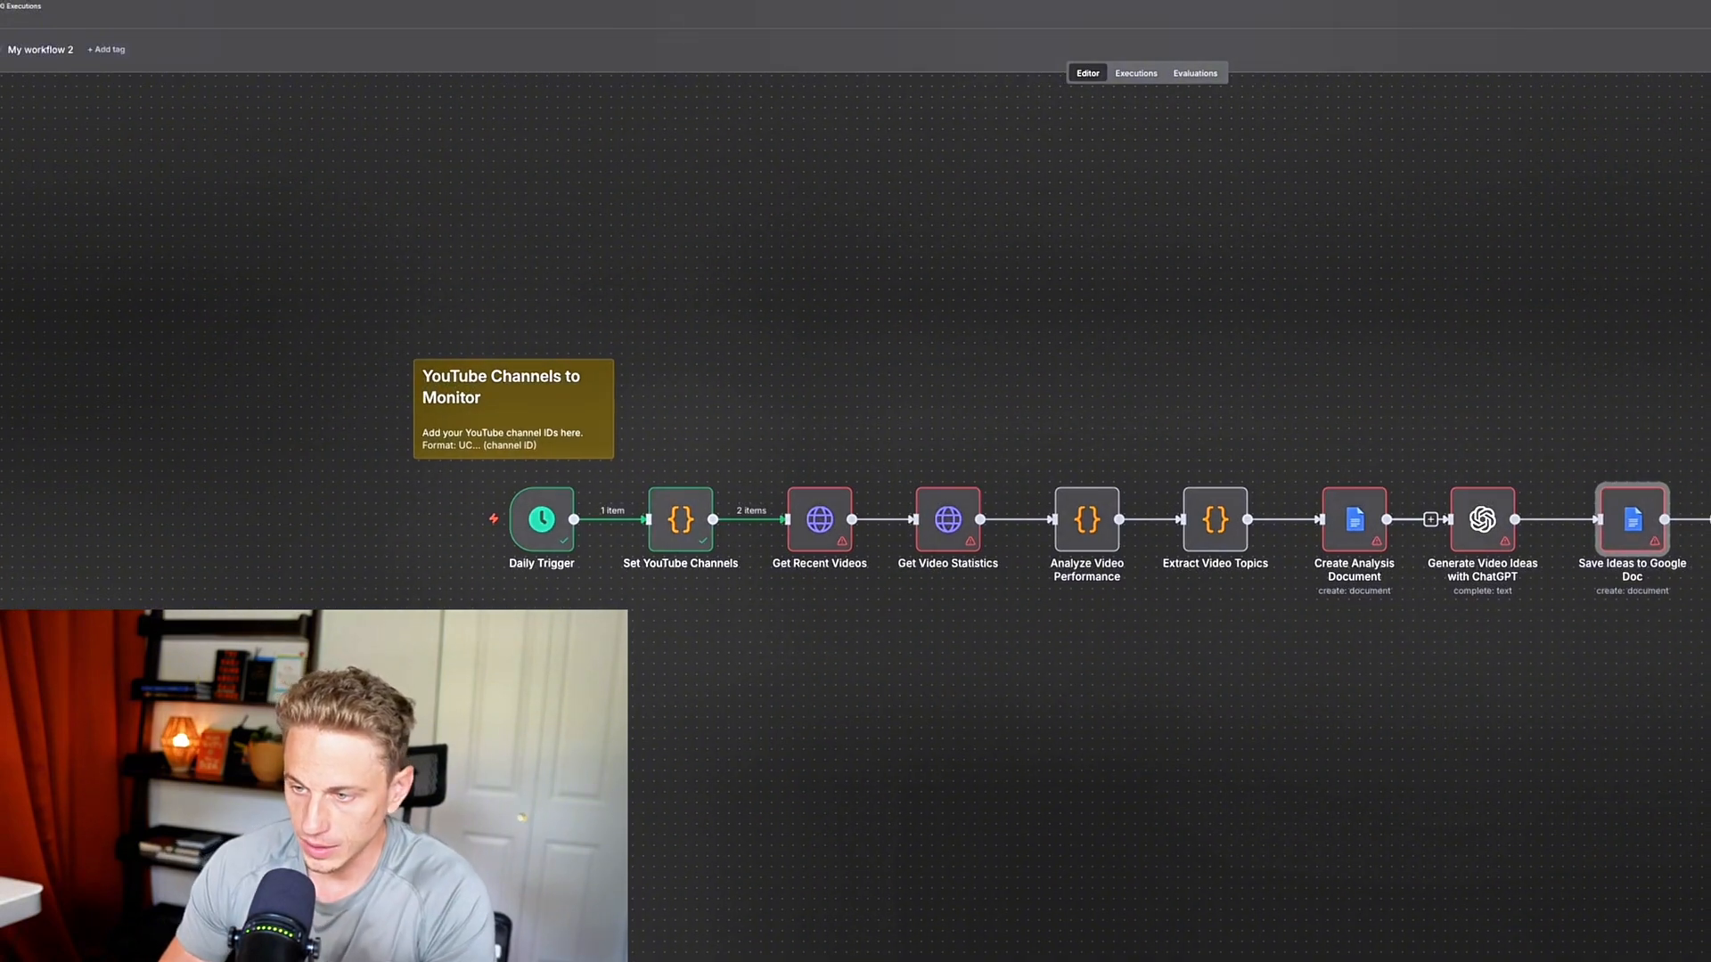
click(1634, 517)
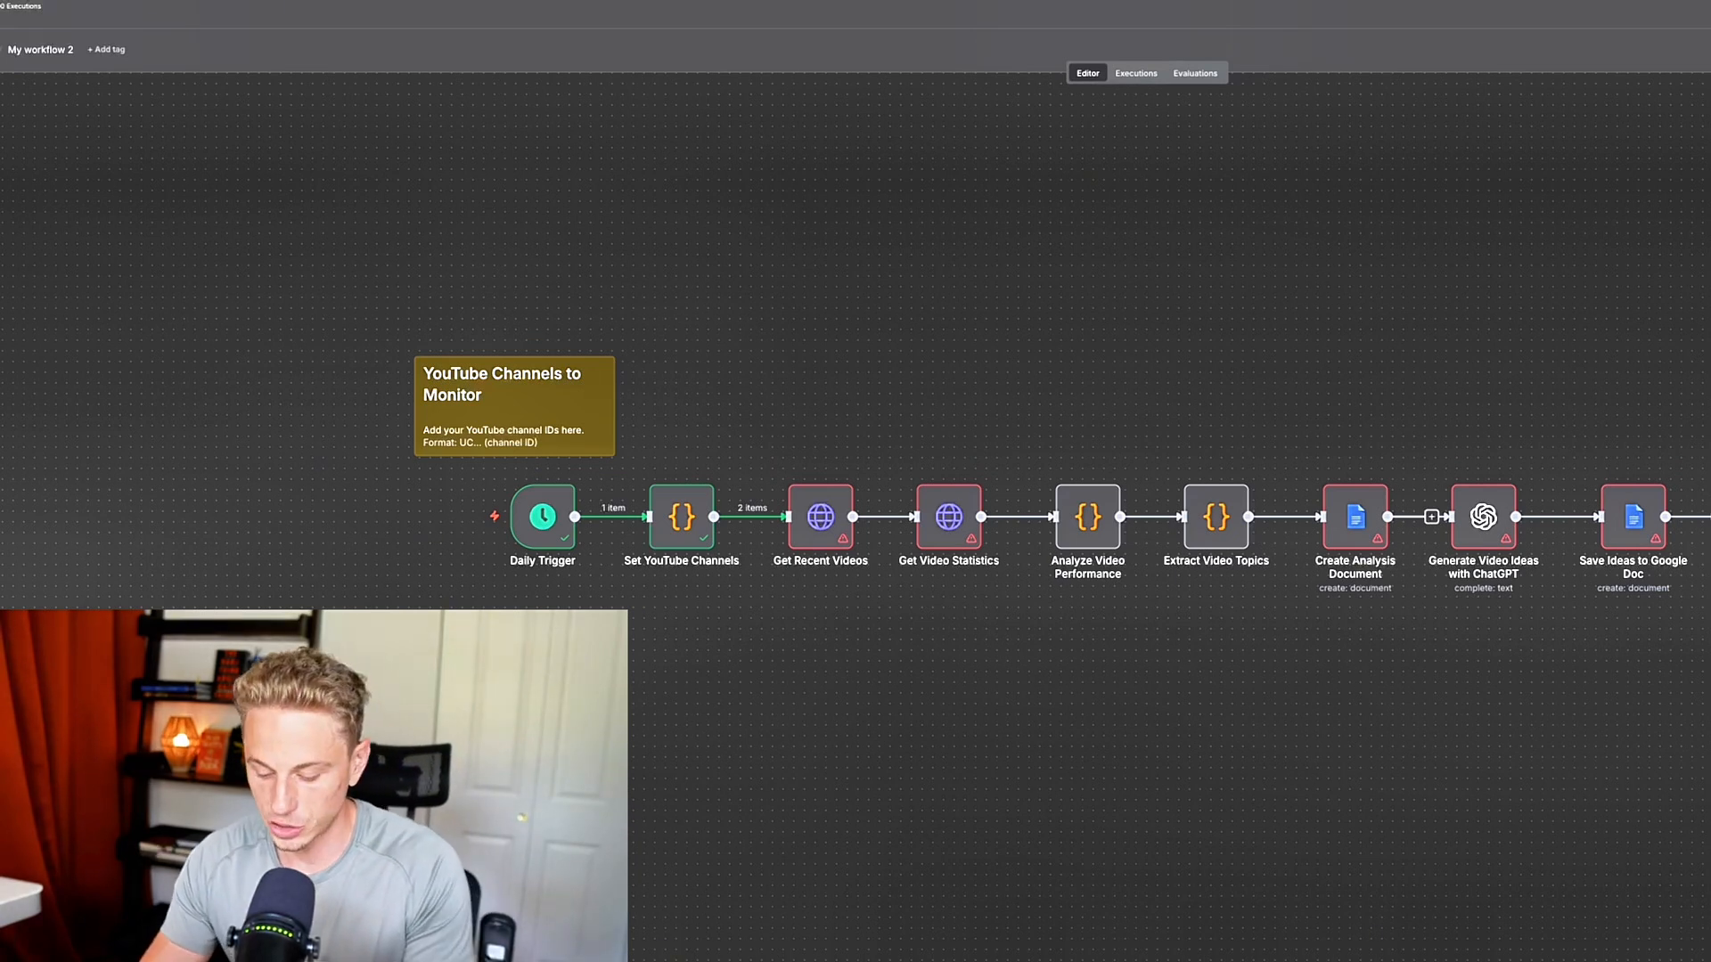
- Open the HeyGen website in a new browser tab and look over its AI video generator homepage
key(ctrl+t)
text(gen)
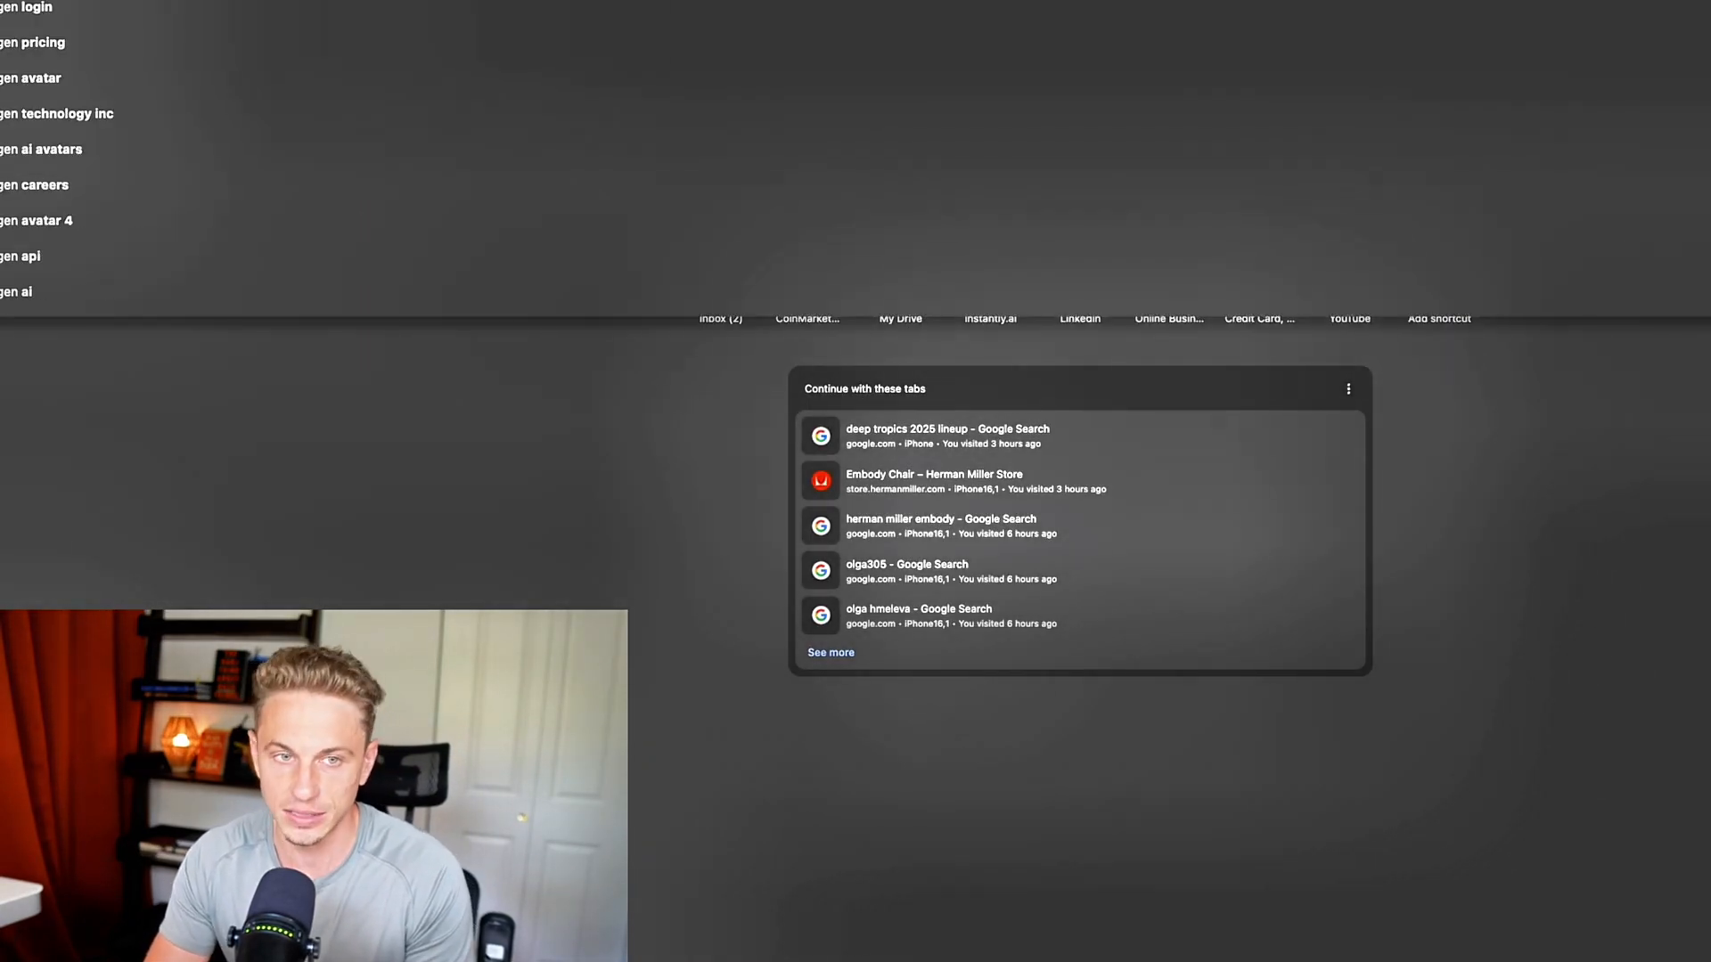
key(Return)
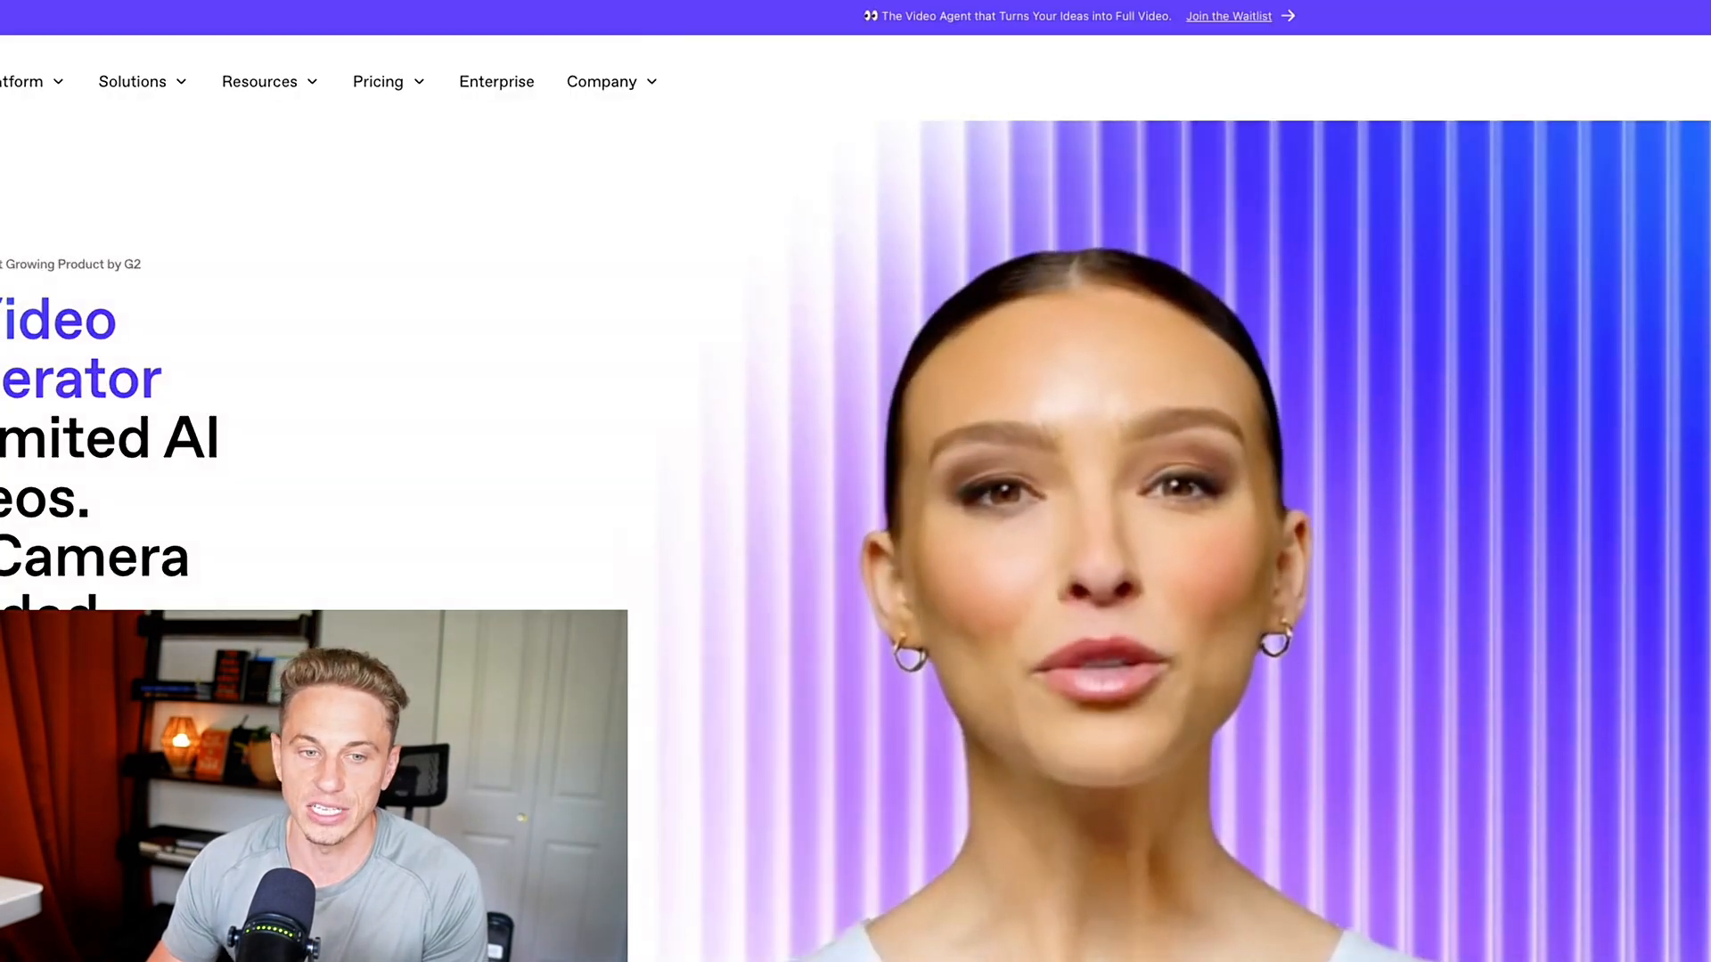
scroll(855, 481, down, 1)
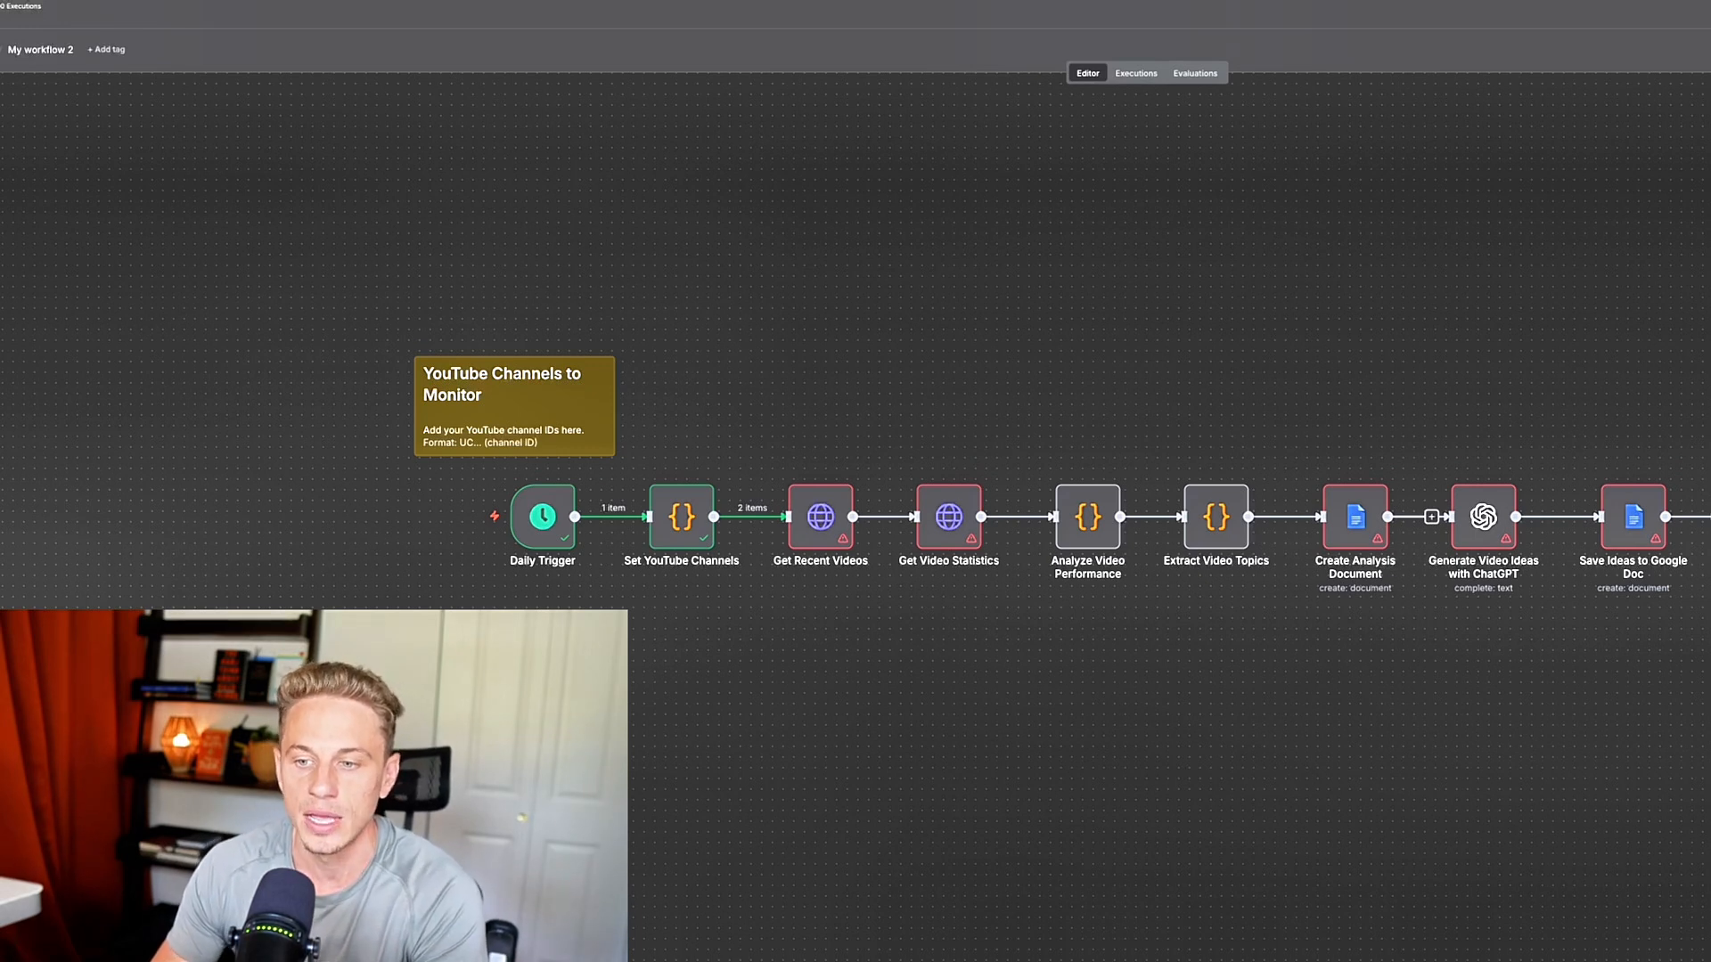
mouse_move(886, 517)
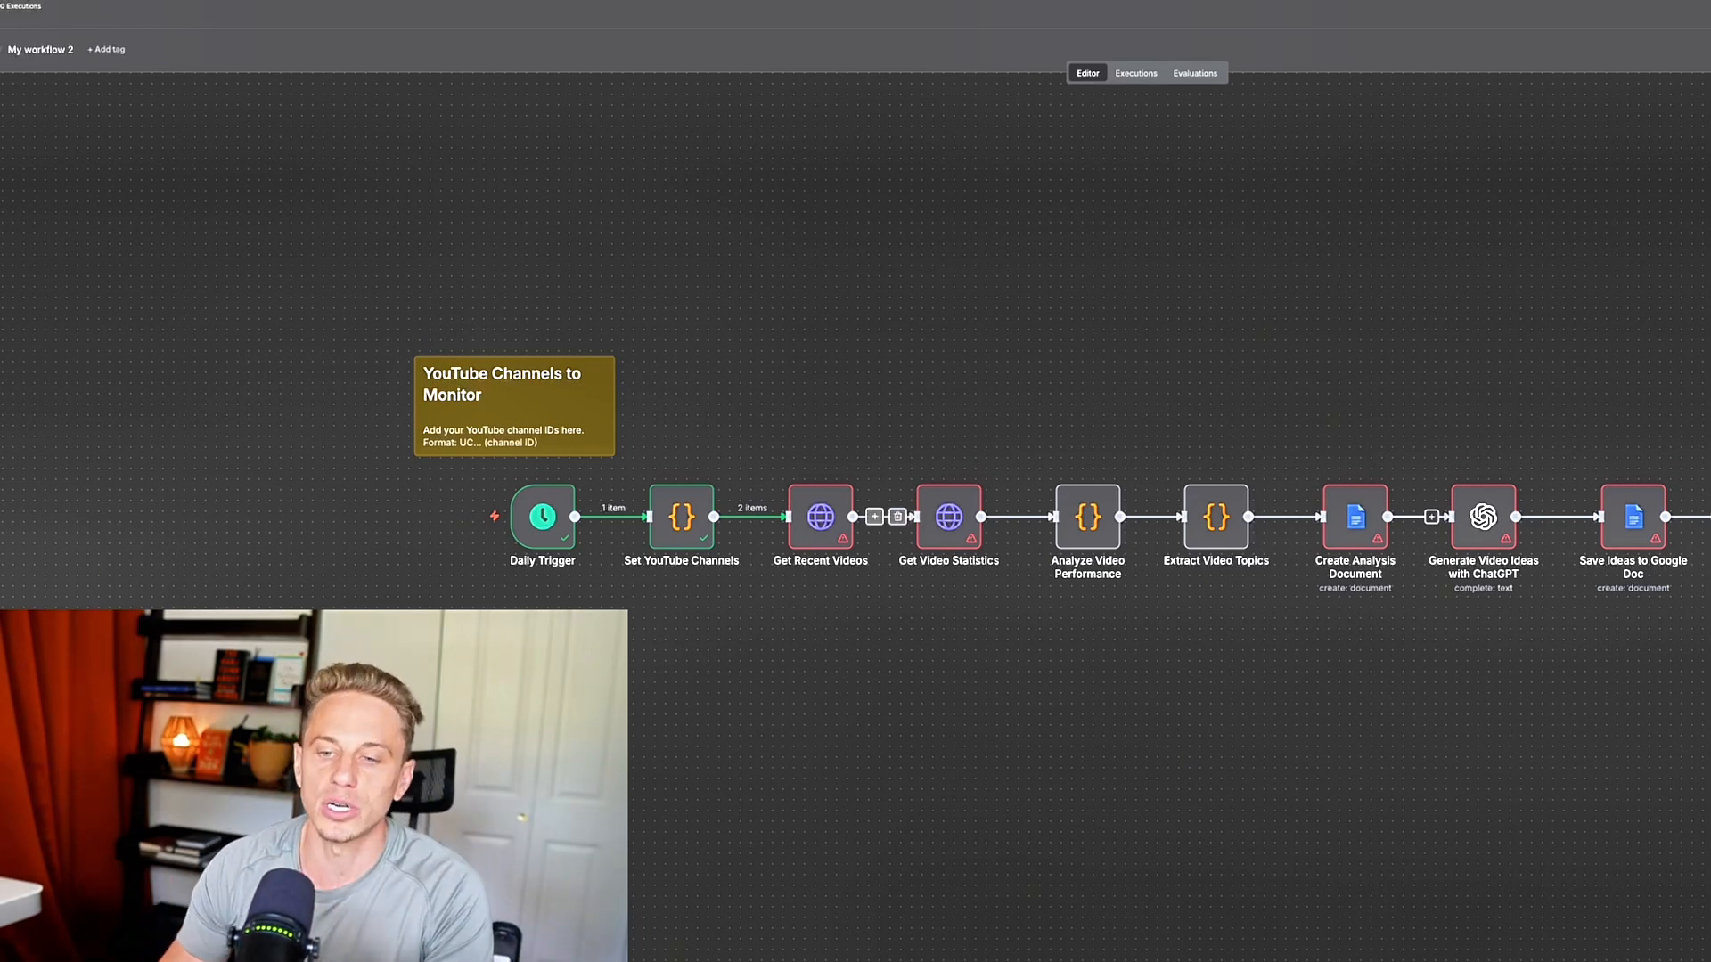
drag(891, 467, 1707, 579)
key(Escape)
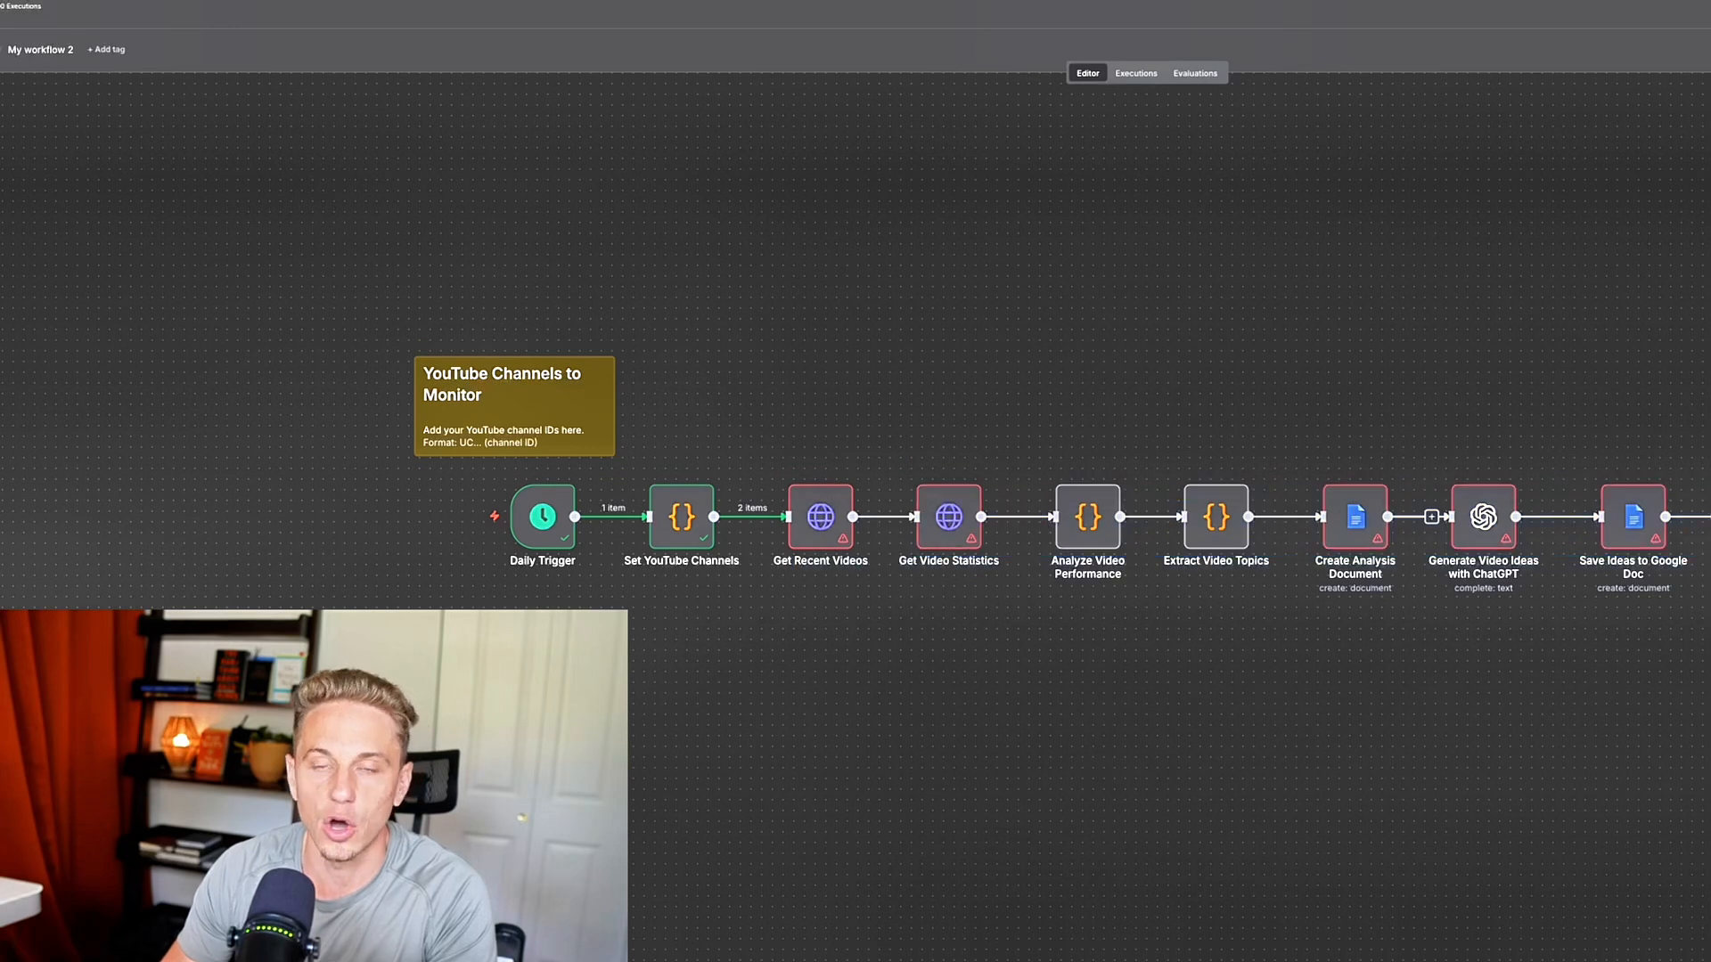